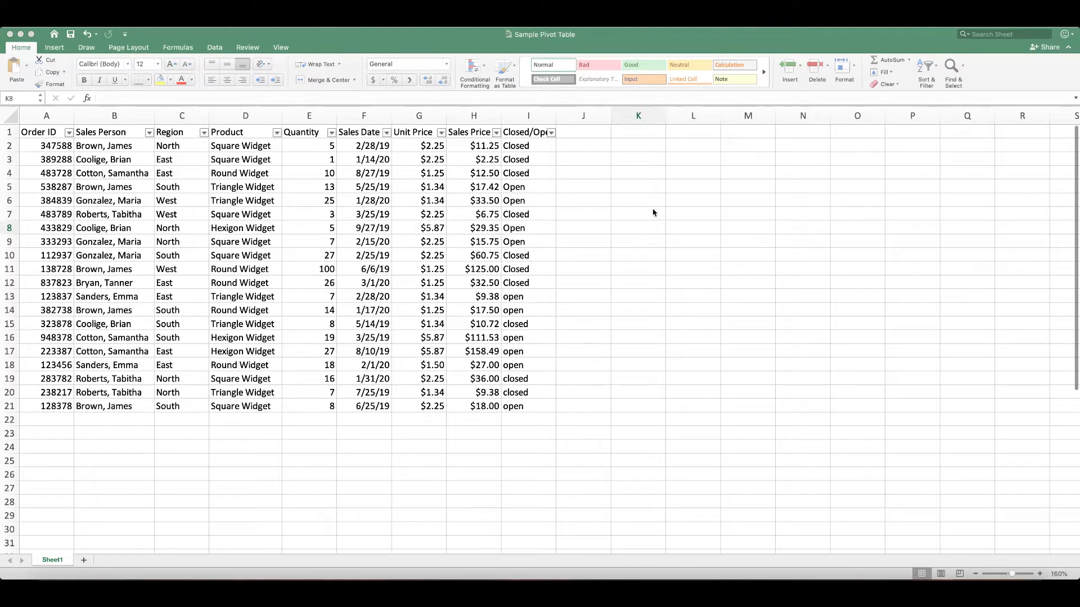
# - Name the new blank worksheet Pivot Table
pyautogui.click(662, 37)
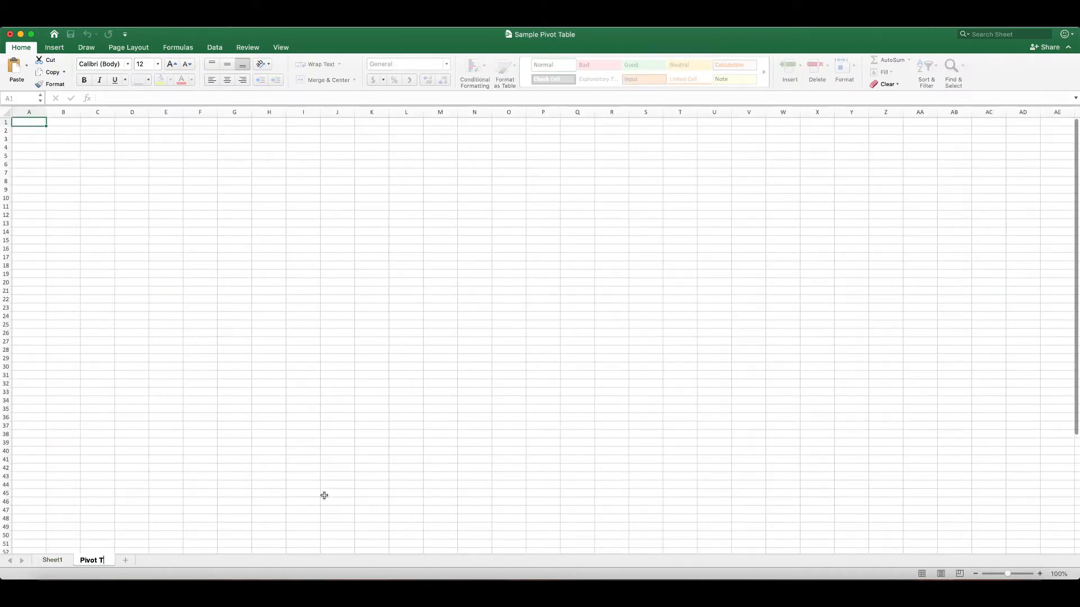
pyautogui.write('able')
pyautogui.press('Return')
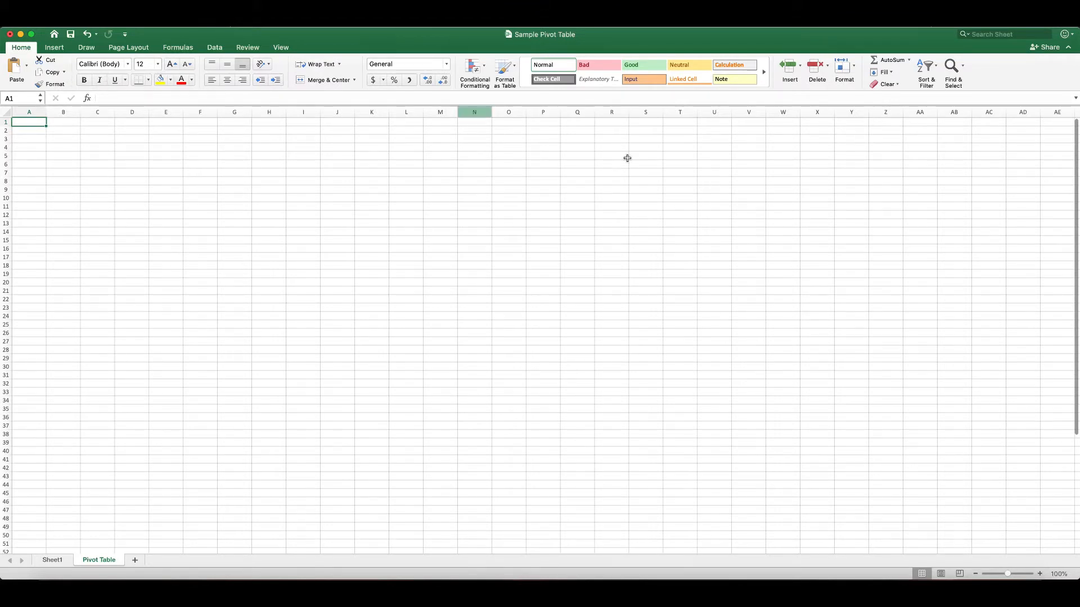
# - Start creating a PivotTable from cell A1 of the Pivot Table sheet
pyautogui.click(1040, 574)
pyautogui.click(1040, 574)
pyautogui.click(1039, 574)
pyautogui.click(1040, 574)
pyautogui.click(1039, 574)
pyautogui.click(1040, 574)
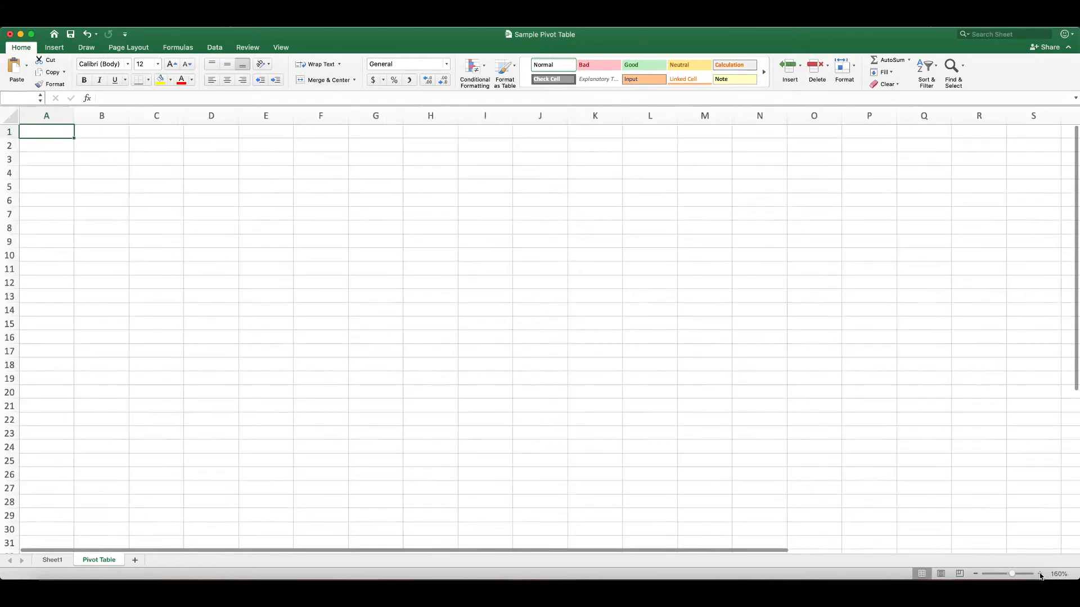
pyautogui.click(1040, 574)
pyautogui.click(1039, 575)
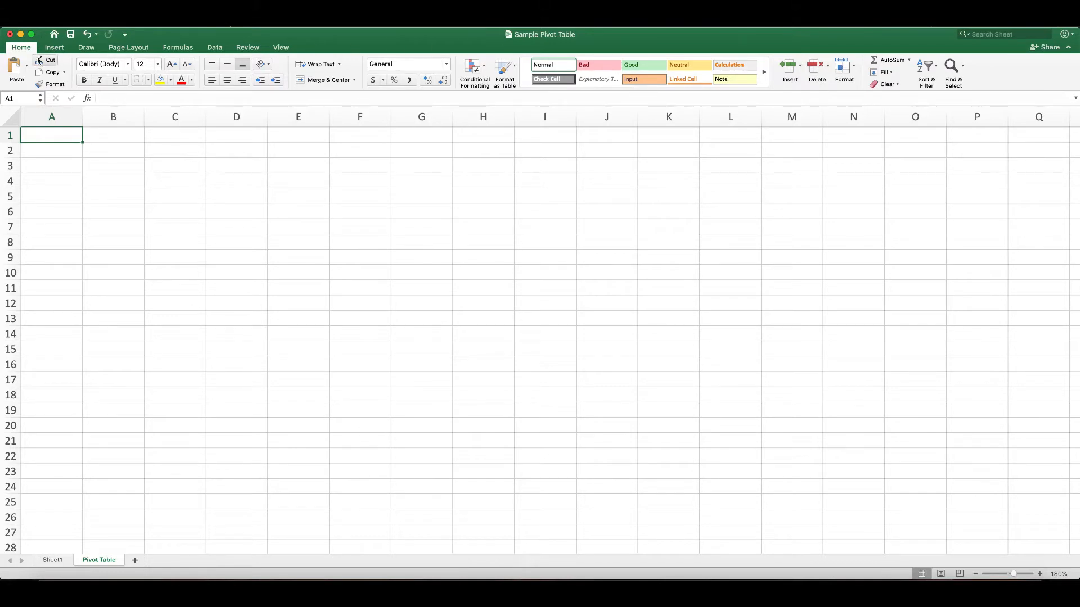
pyautogui.click(57, 51)
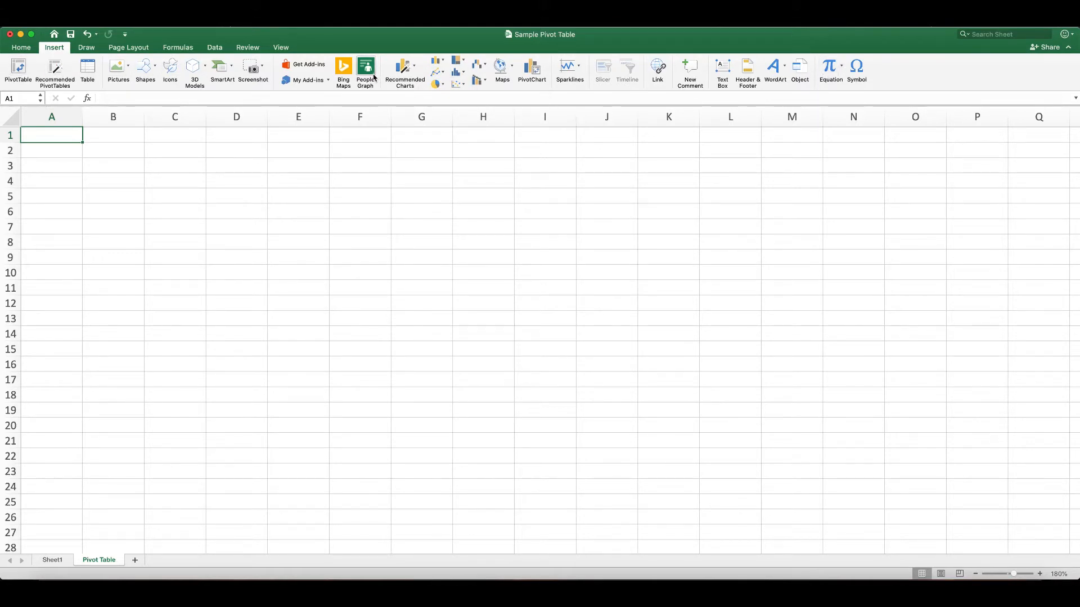
pyautogui.click(18, 68)
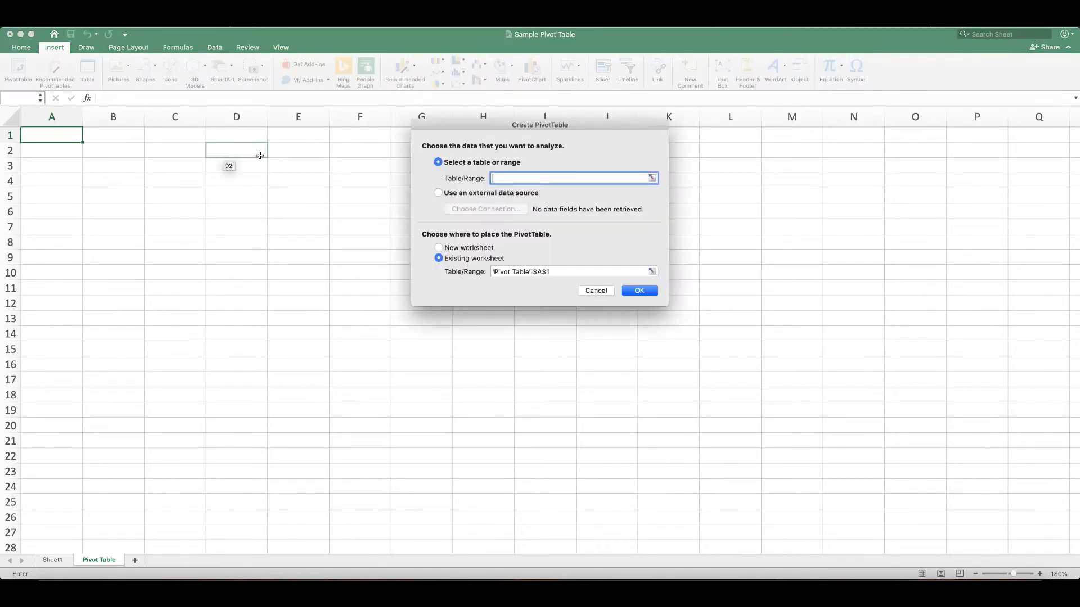
pyautogui.moveTo(541, 127); pyautogui.dragTo(356, 150)
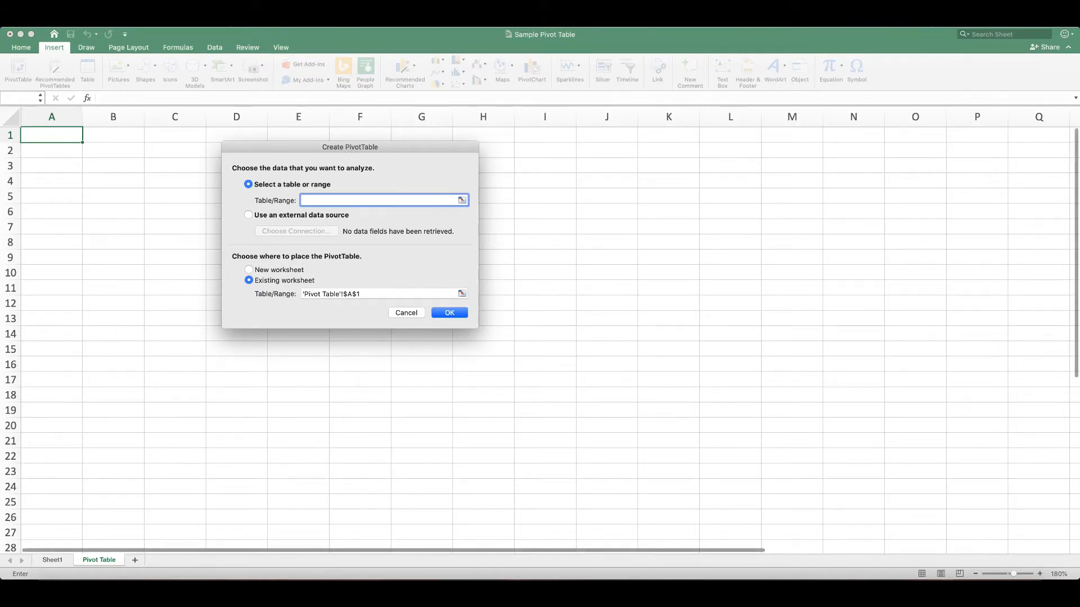
# - Set the source range to Sheet1!$A$1:$I$21 and create the PivotTable in the existing worksheet at 'Pivot Table'!$A$1
pyautogui.click(53, 560)
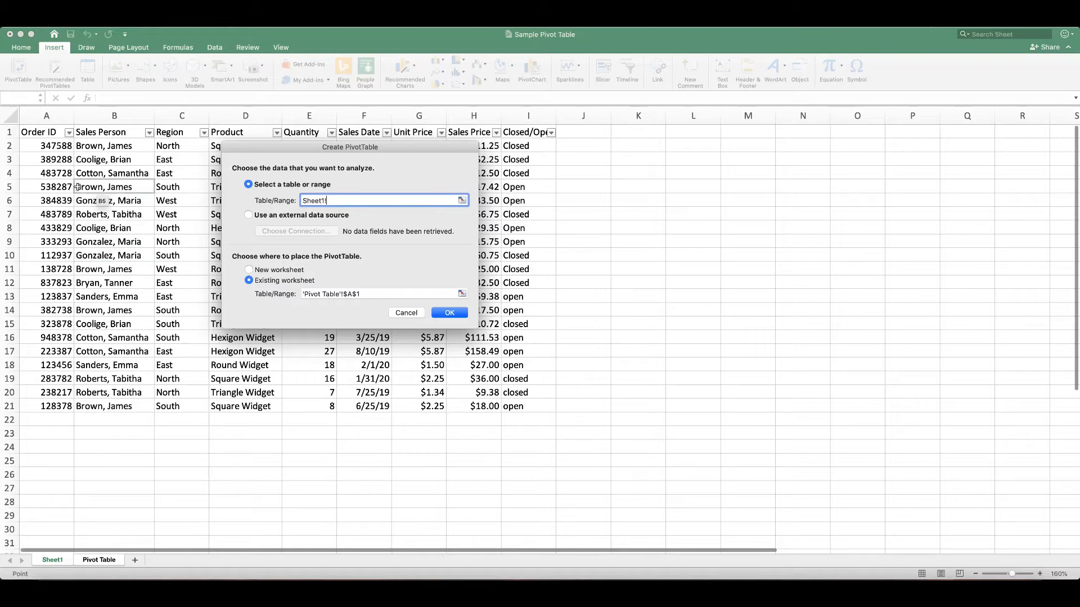
pyautogui.click(34, 132)
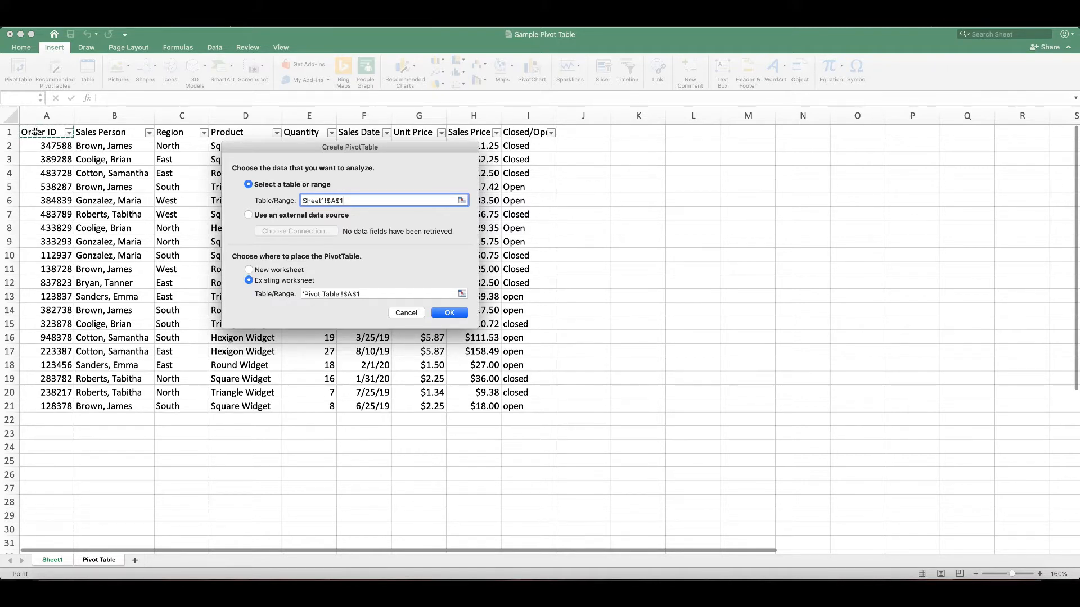
pyautogui.moveTo(35, 132); pyautogui.dragTo(517, 405)
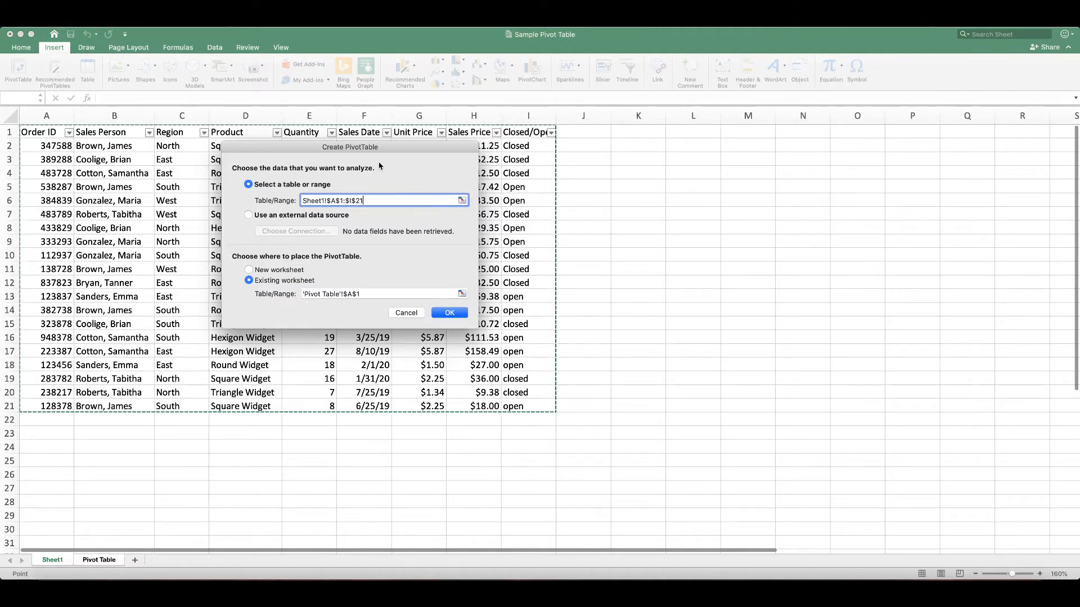
pyautogui.moveTo(379, 152); pyautogui.dragTo(750, 167)
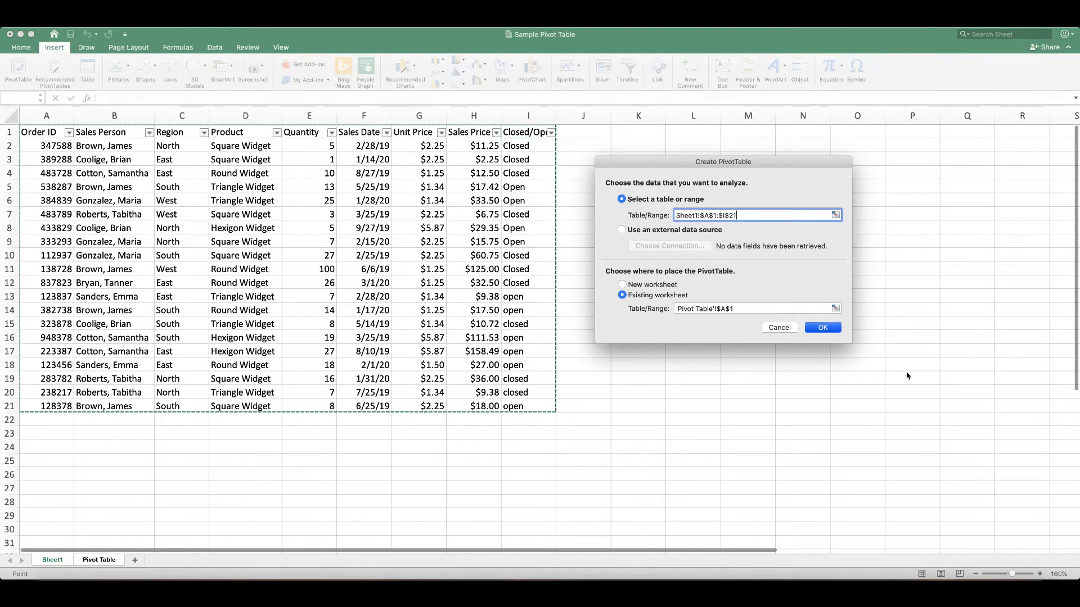
pyautogui.press('Return')
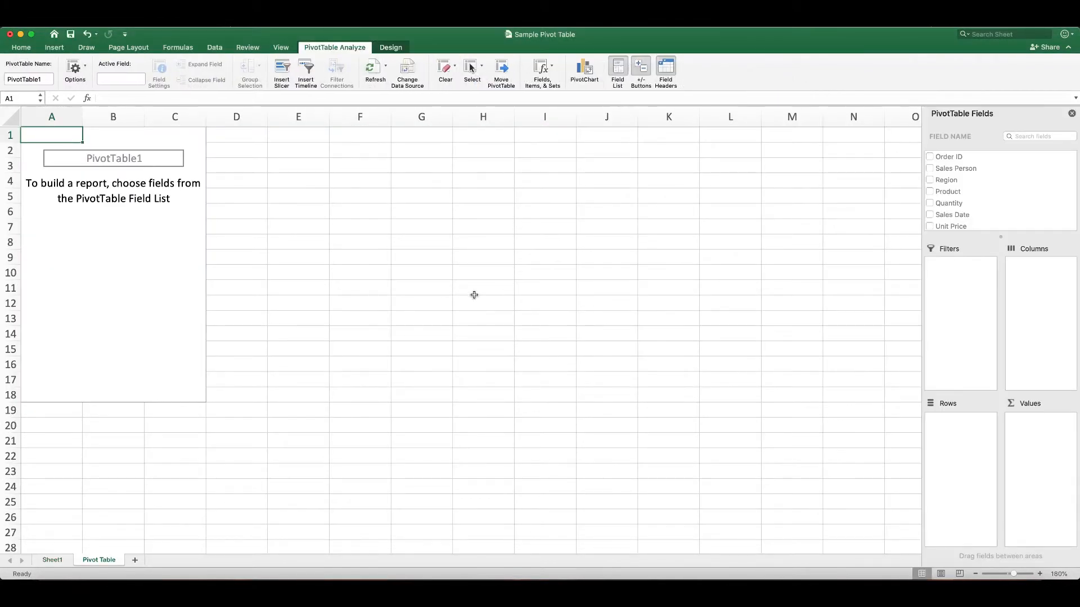
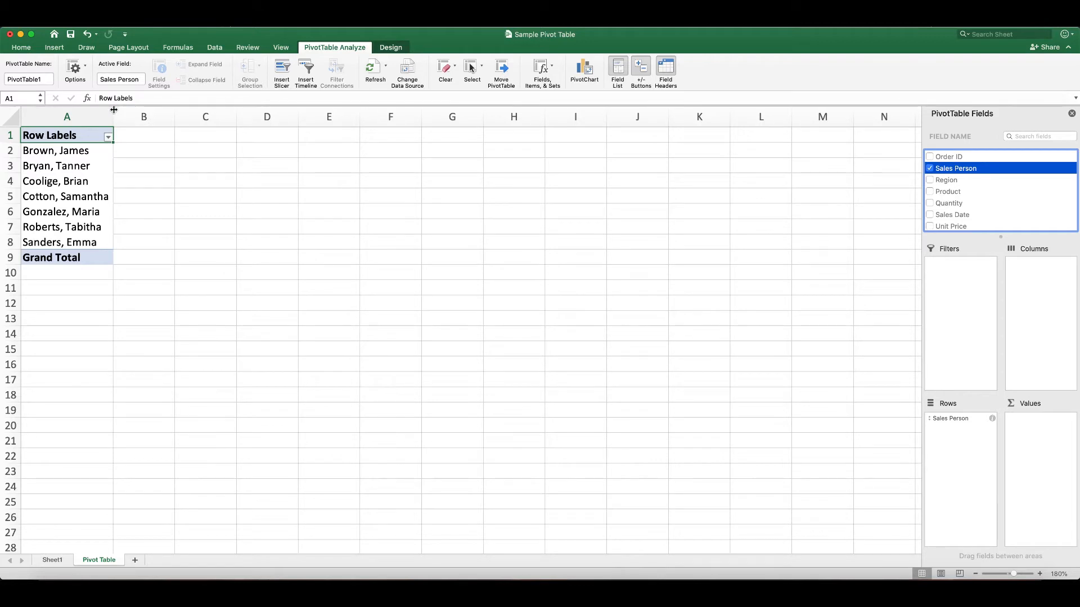
# - Add the Region field to the PivotTable's columns and adjust the widths of columns A and B
pyautogui.moveTo(115, 109); pyautogui.dragTo(129, 109)
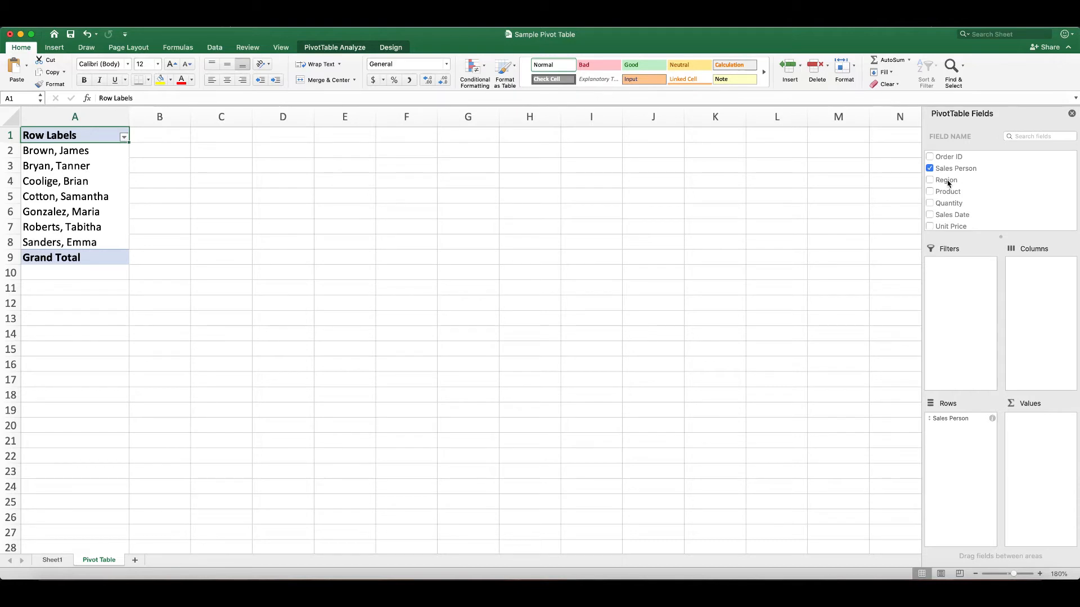
pyautogui.moveTo(948, 182); pyautogui.dragTo(1035, 270)
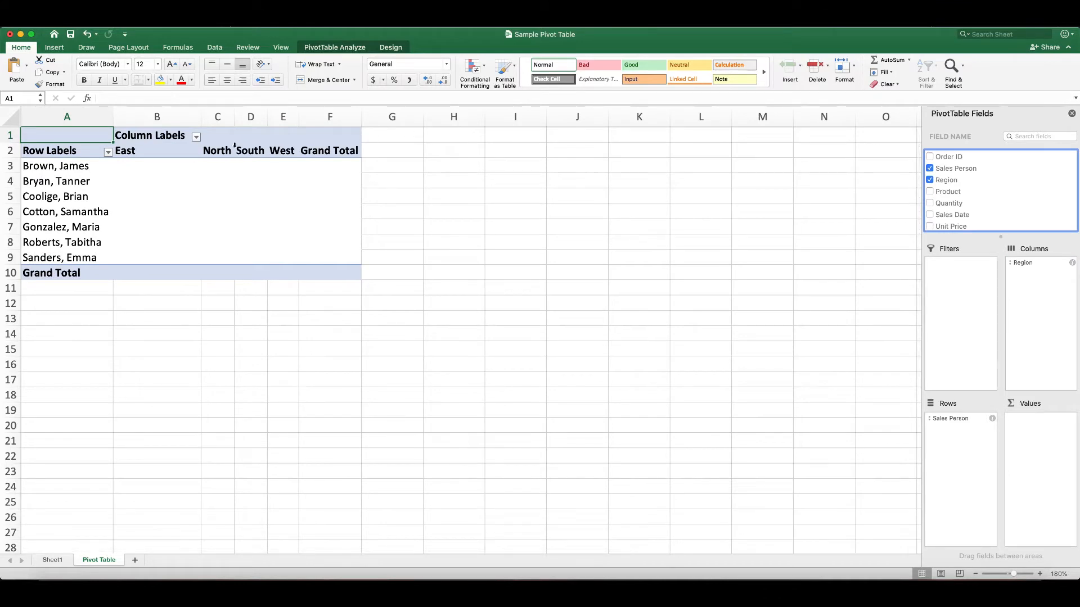
pyautogui.moveTo(199, 118); pyautogui.dragTo(257, 116)
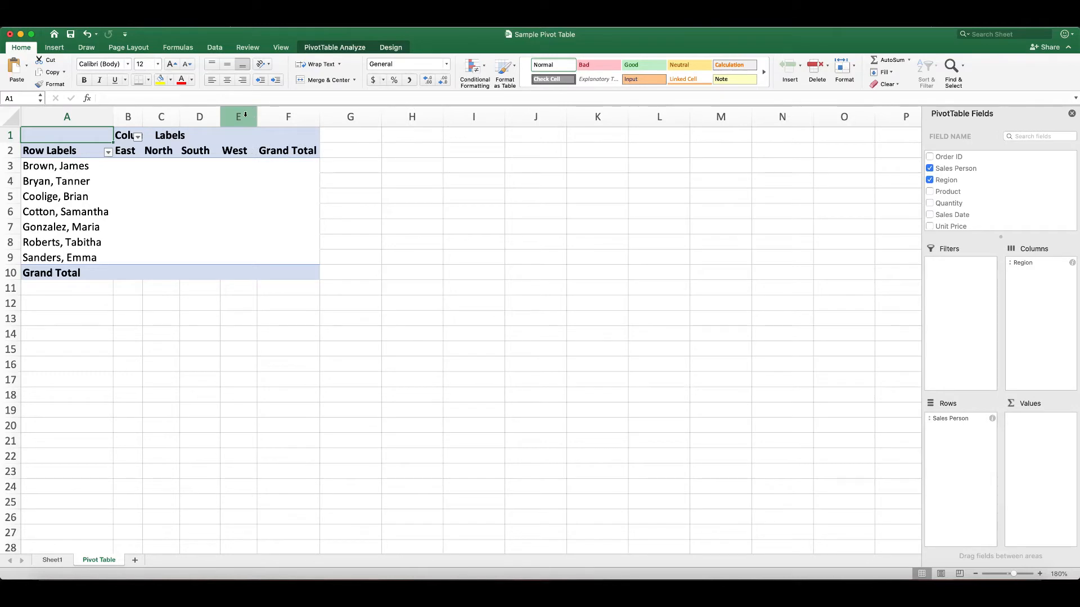
pyautogui.moveTo(142, 117); pyautogui.dragTo(149, 117)
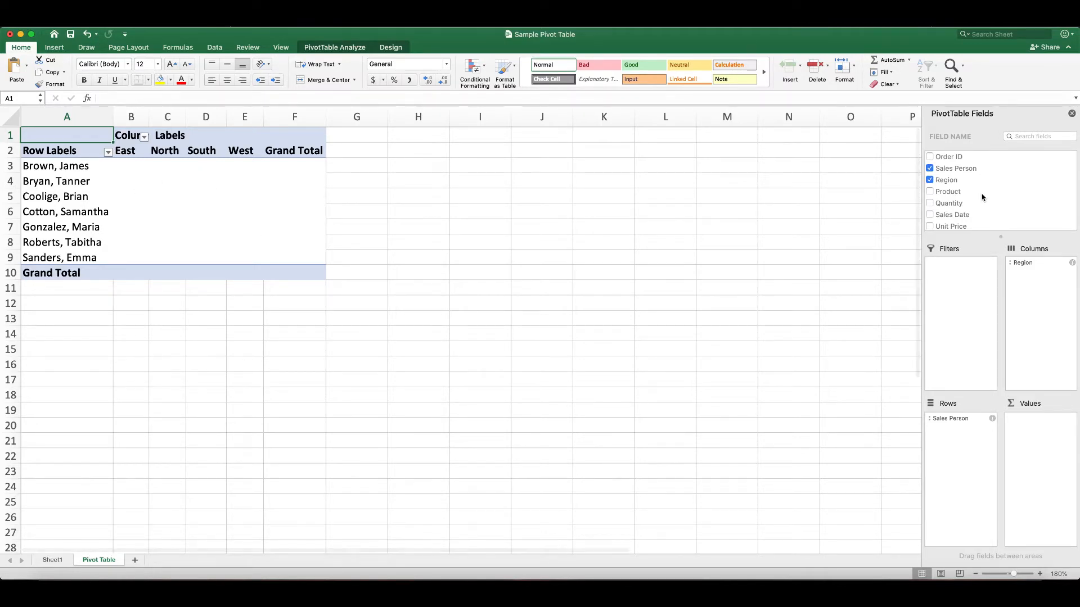
pyautogui.moveTo(972, 180)
pyautogui.mouseDown()
pyautogui.moveTo(993, 181)
pyautogui.moveTo(978, 179)
pyautogui.mouseUp()
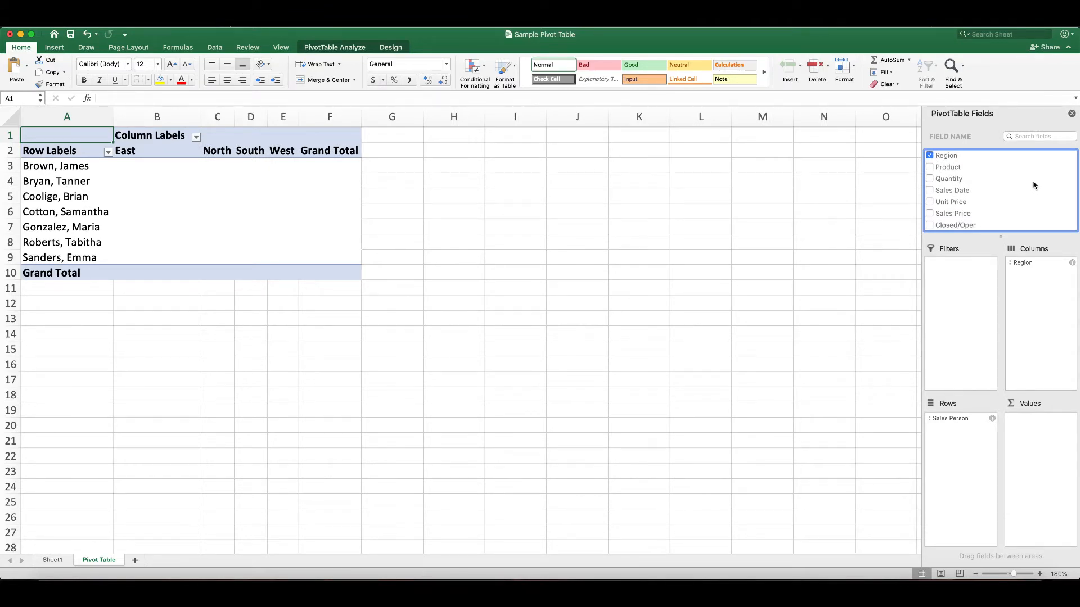
# - Add the Order ID field to the PivotTable's values and summarize it by Count
pyautogui.scroll(3, 1035, 183)
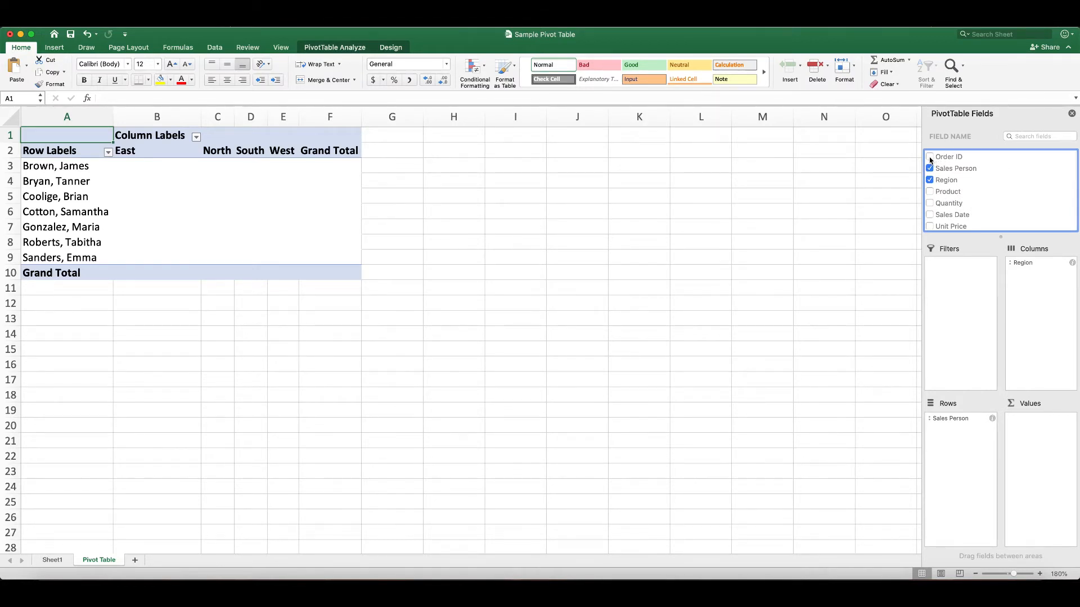
pyautogui.click(929, 158)
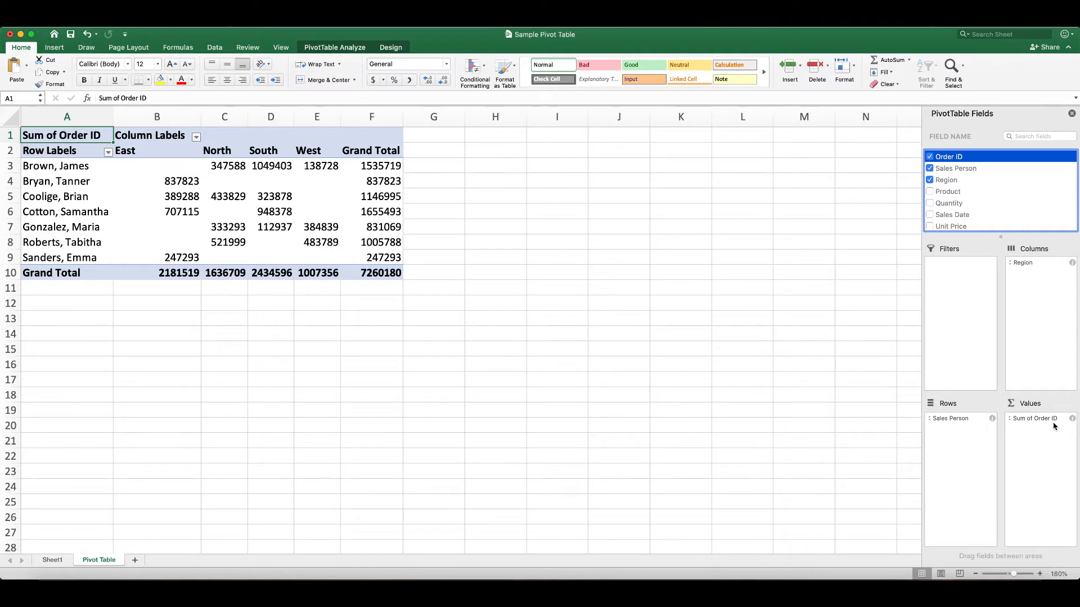
pyautogui.click(1035, 422)
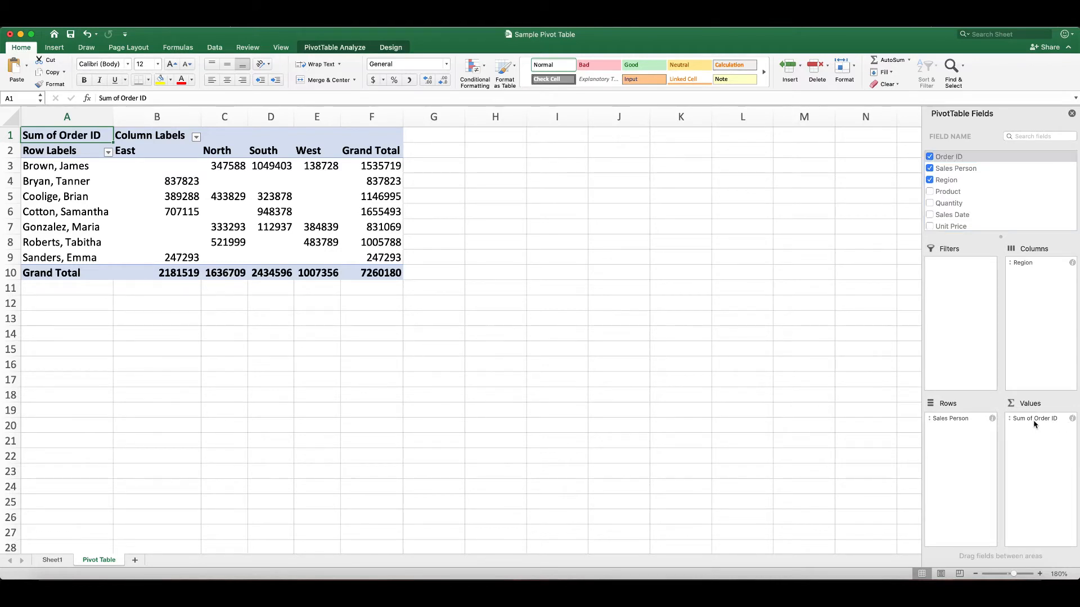
pyautogui.rightClick(1061, 421)
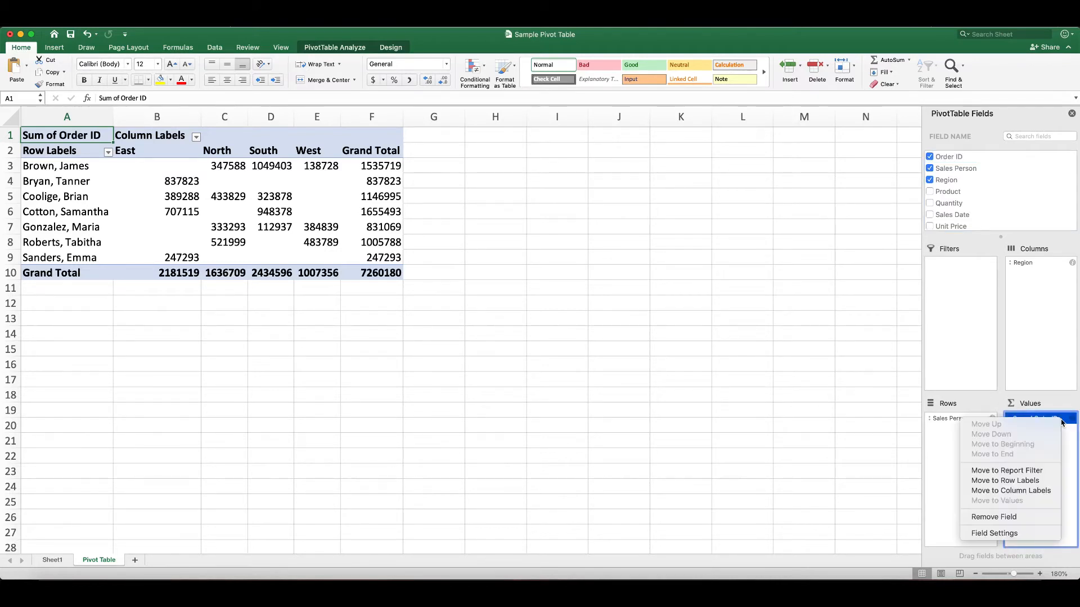
pyautogui.click(998, 533)
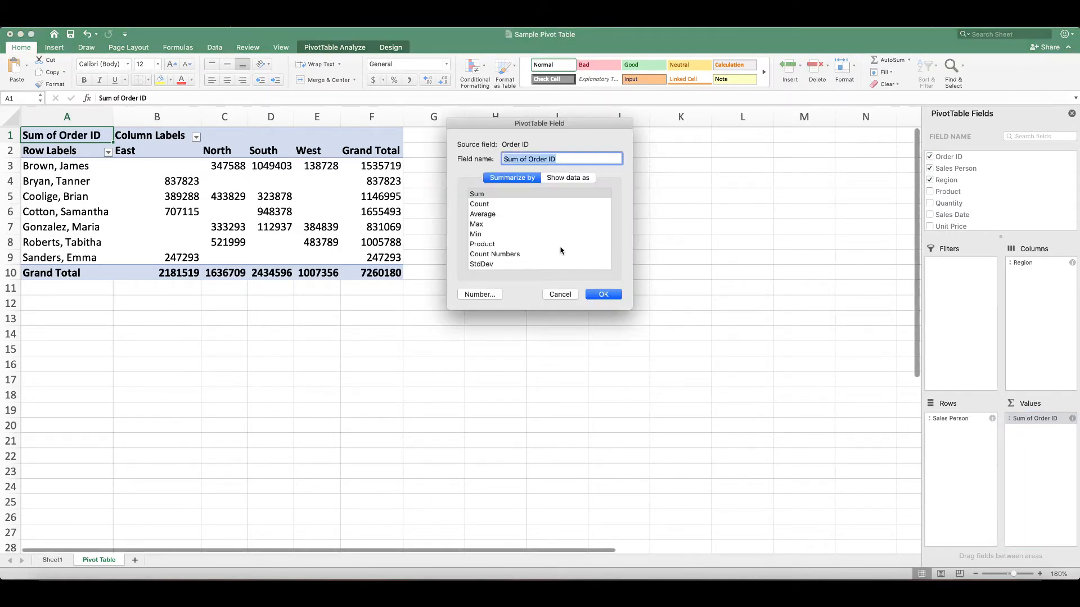
pyautogui.click(484, 205)
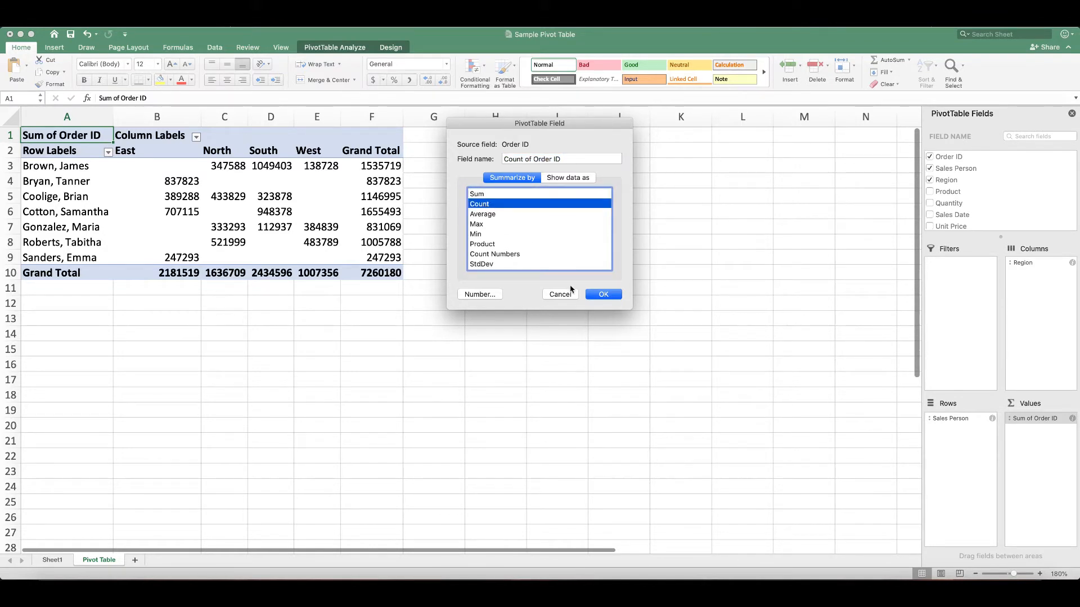
pyautogui.click(604, 294)
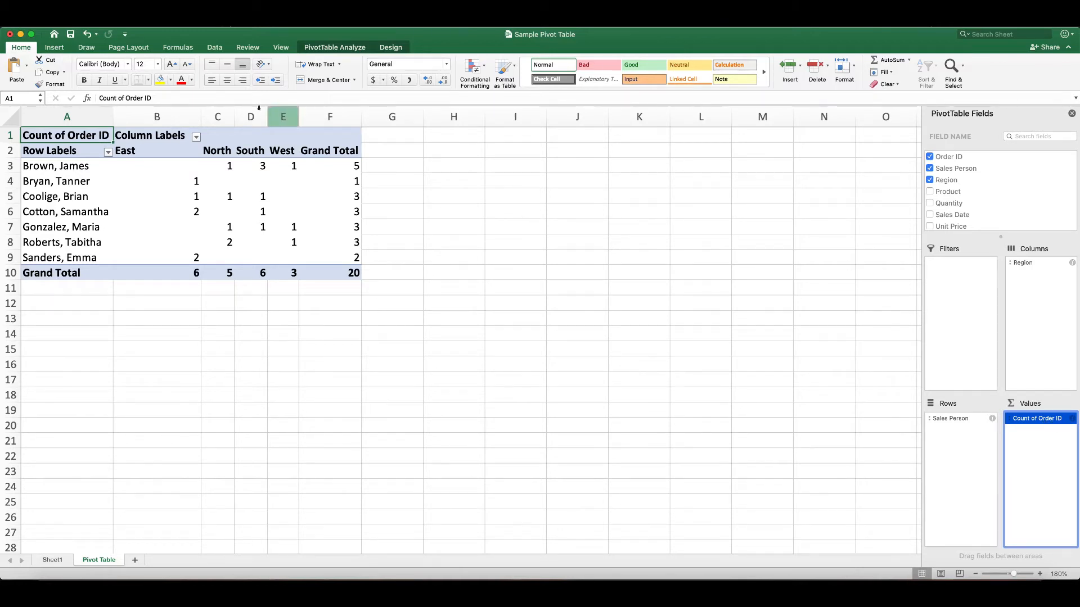
# - Narrow column B and examine the order counts per sales person and the overall grand total
pyautogui.moveTo(201, 115); pyautogui.dragTo(145, 116)
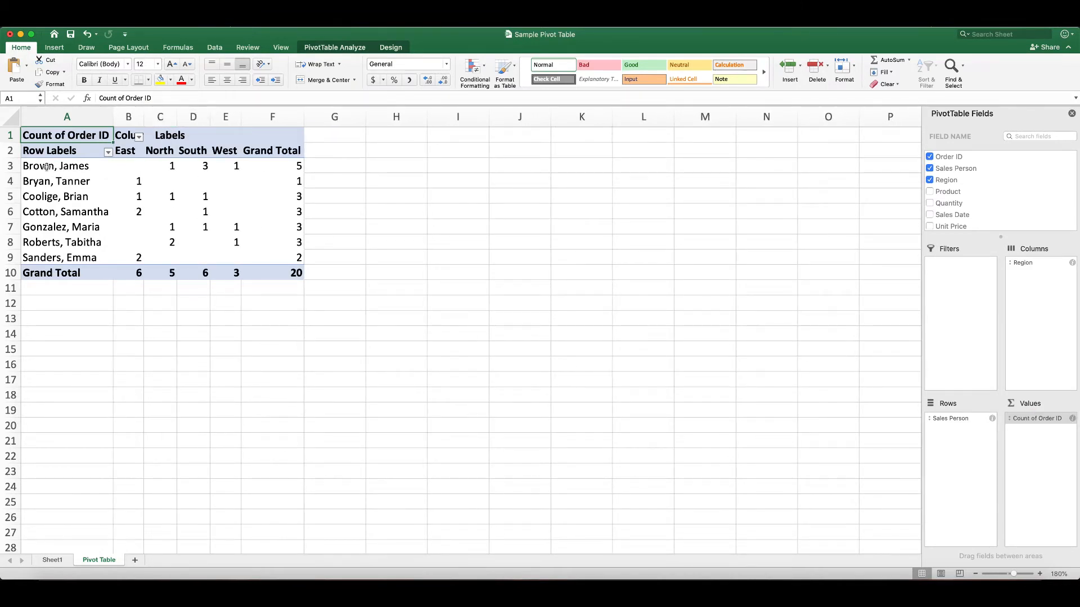
pyautogui.click(14, 165)
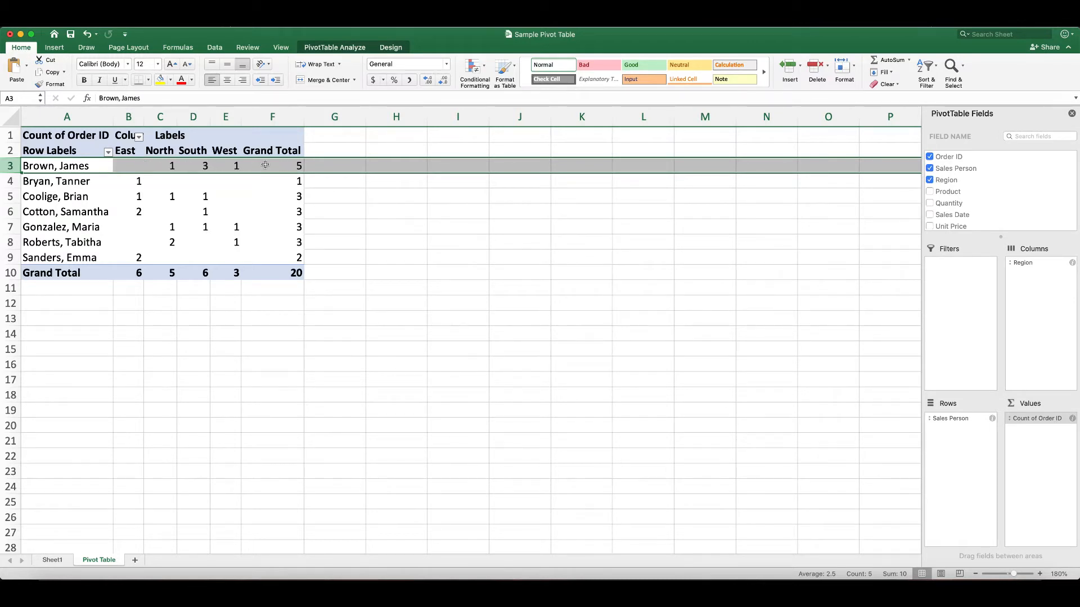
pyautogui.click(13, 181)
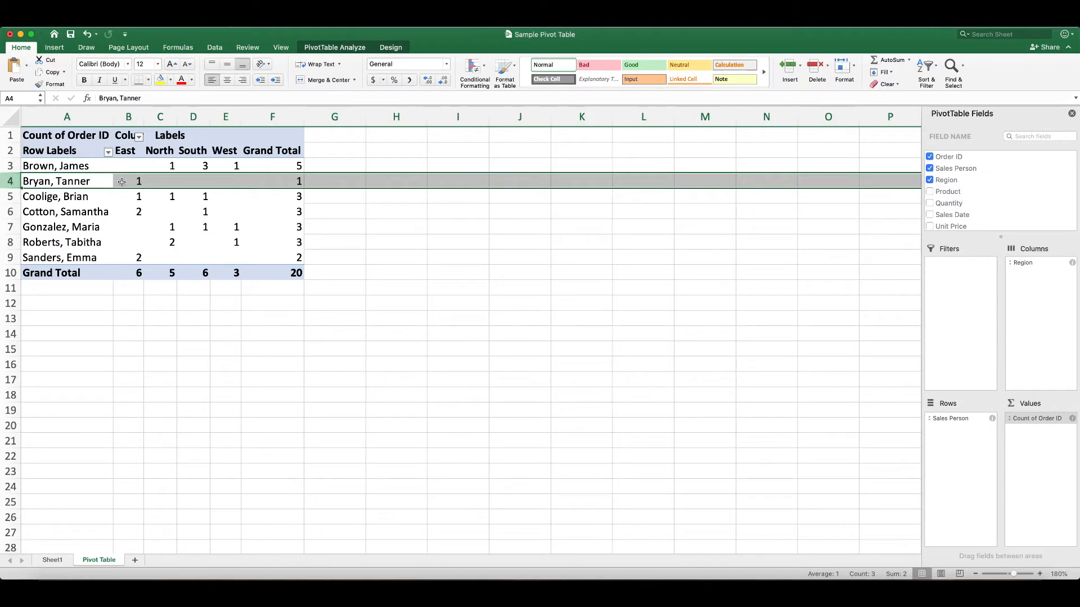
pyautogui.click(11, 197)
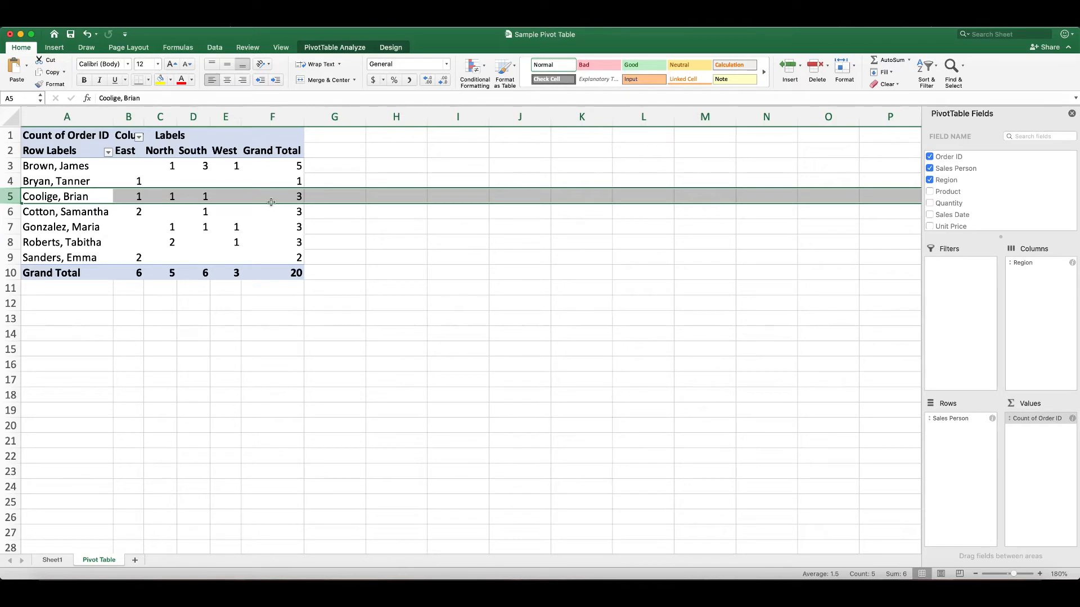
pyautogui.click(290, 212)
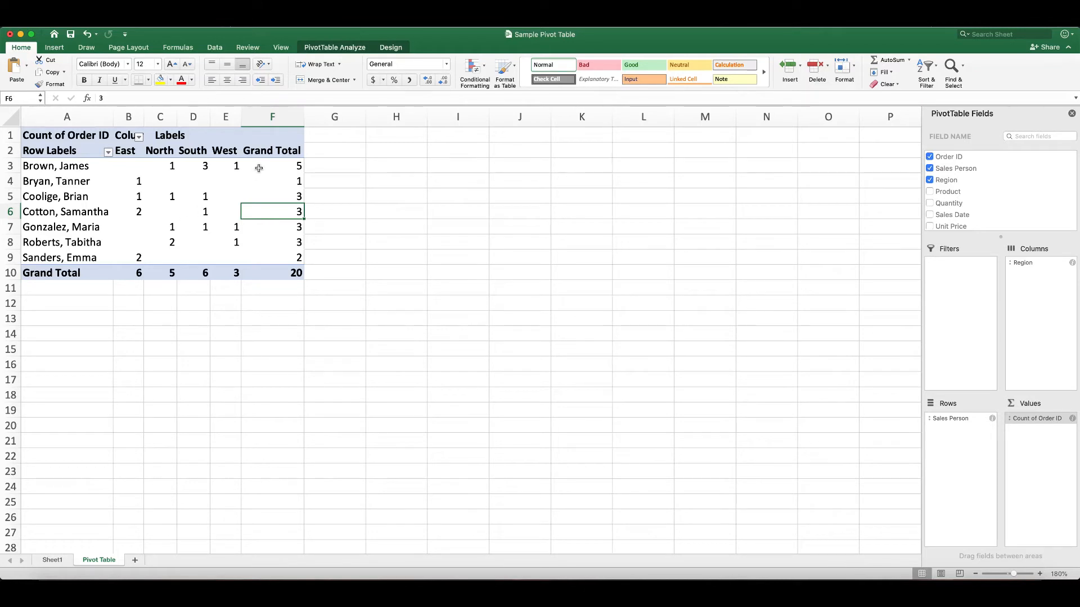
pyautogui.click(286, 272)
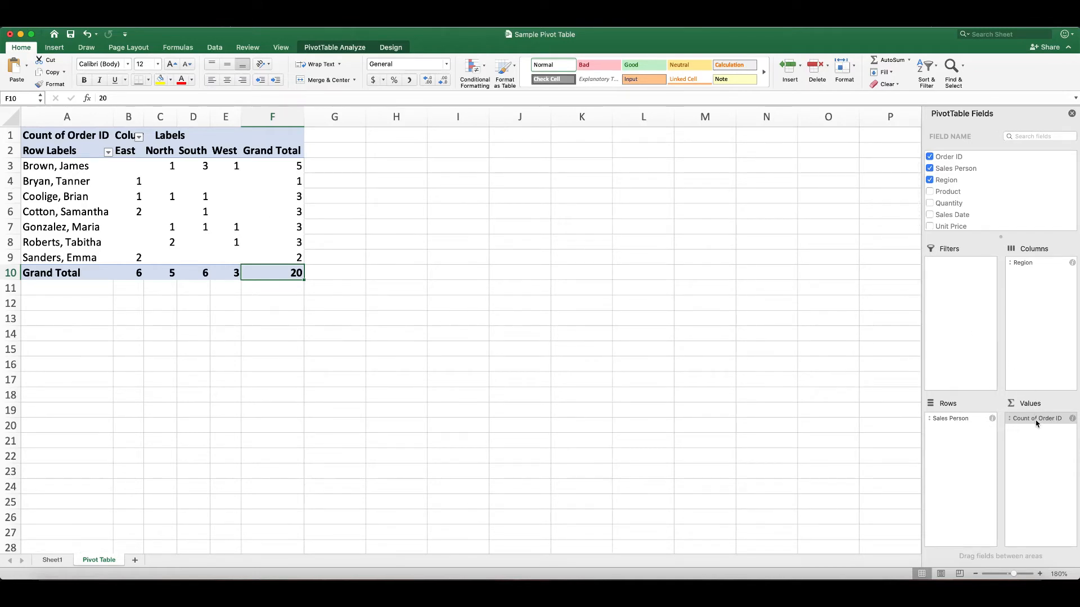
# - Remove Count of Order ID from the PivotTable's values and add the Sales Price field there instead
pyautogui.moveTo(1037, 423); pyautogui.dragTo(1029, 210)
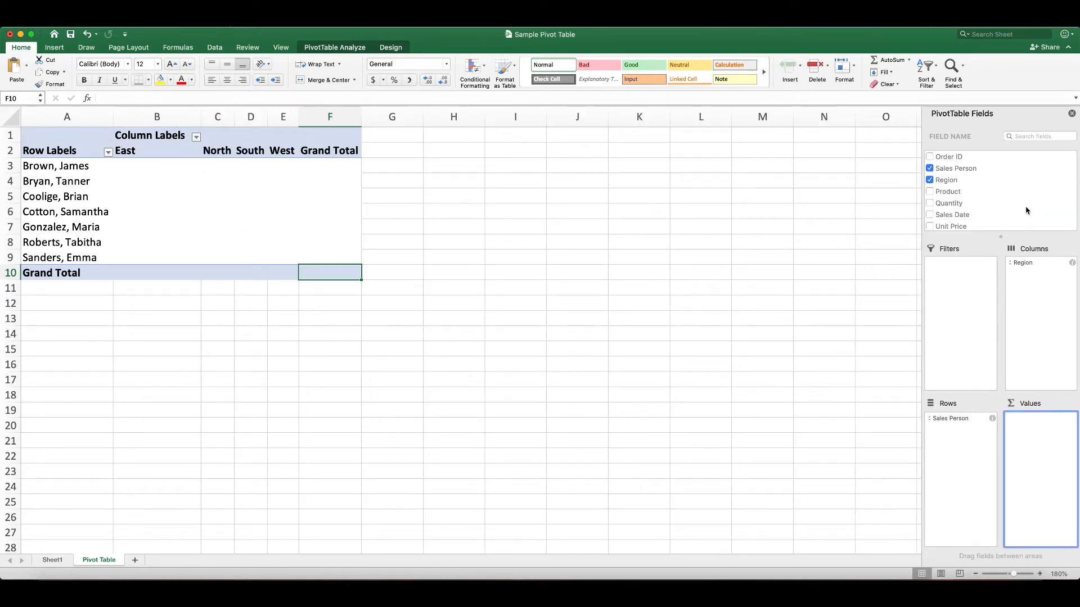
pyautogui.scroll(-2, 1026, 210)
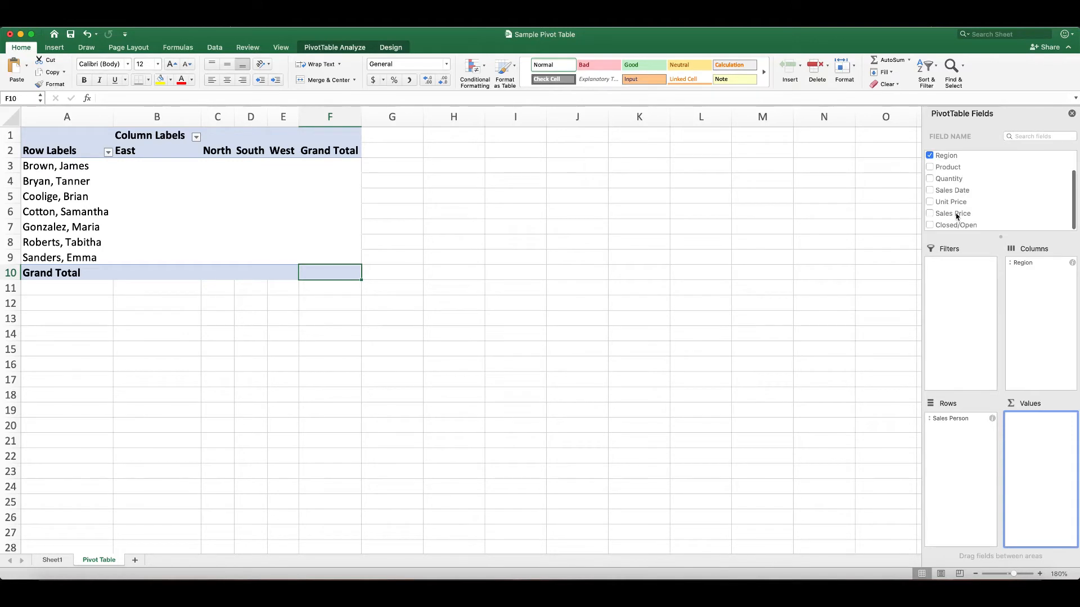
pyautogui.moveTo(953, 215); pyautogui.dragTo(1040, 436)
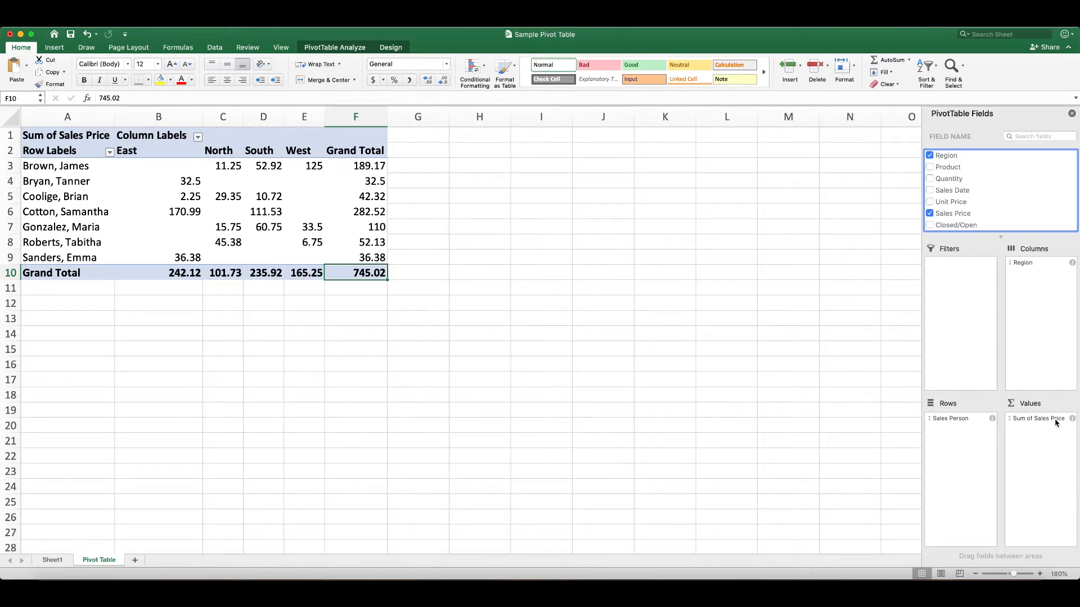
# - Review the available summary functions in the field settings of Sum of Sales Price without changing them
pyautogui.click(1038, 422)
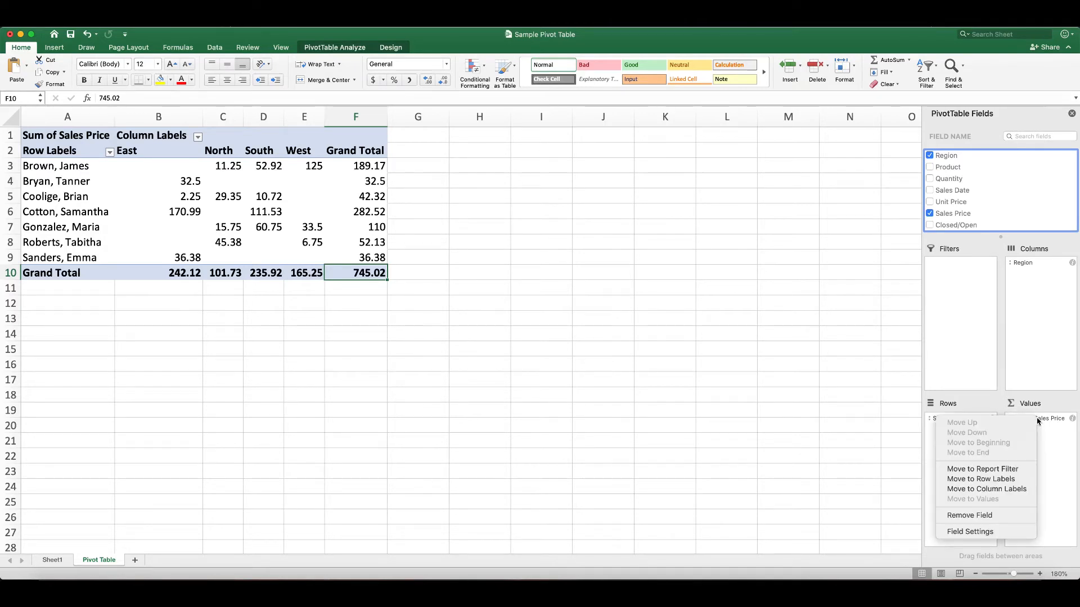
pyautogui.click(1040, 420)
pyautogui.click(1043, 421)
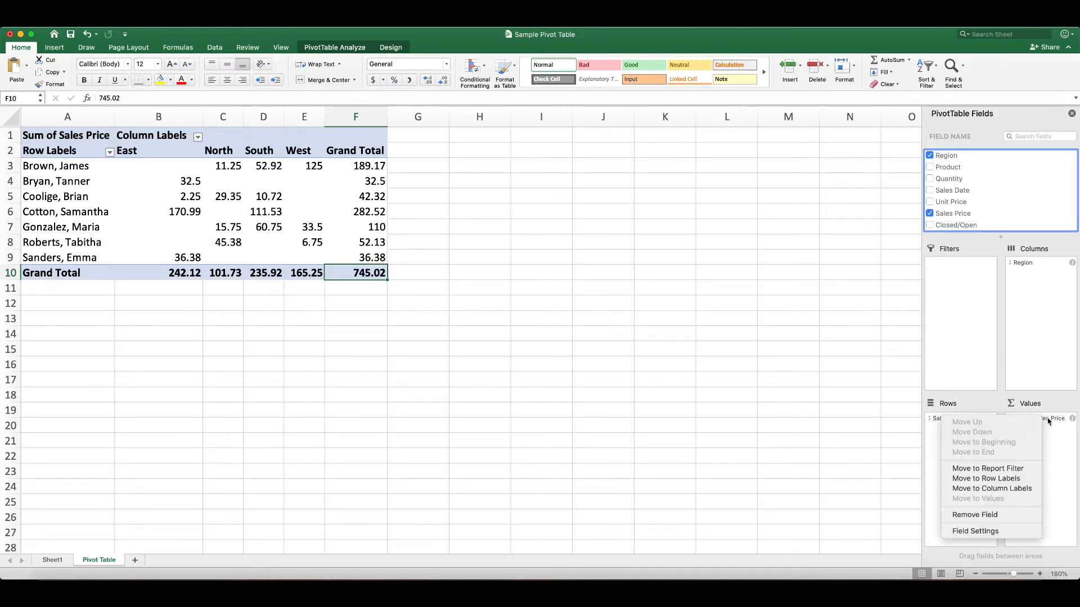
pyautogui.click(969, 532)
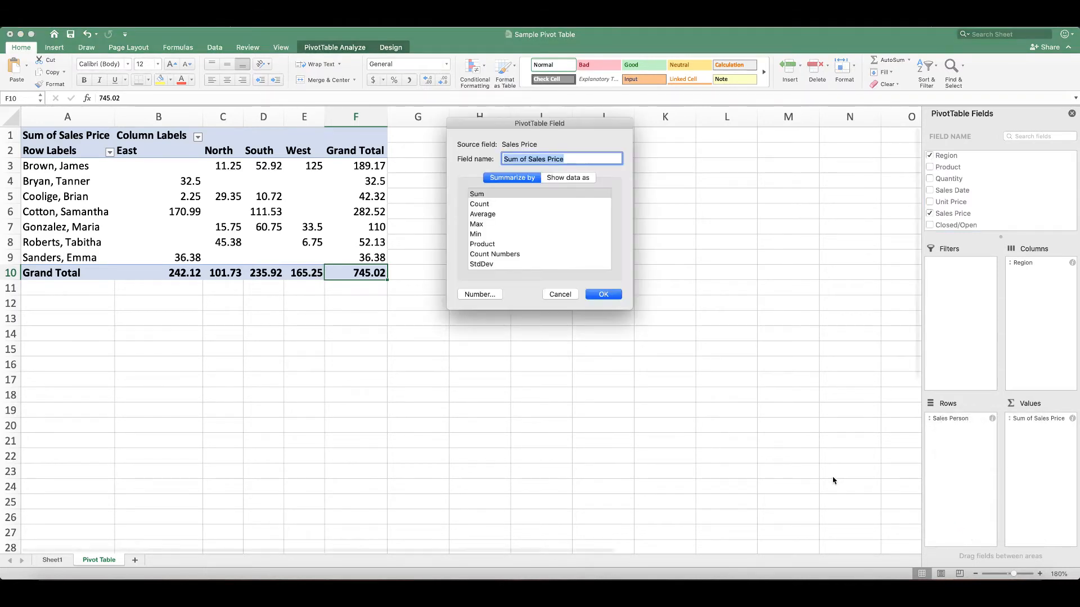
pyautogui.click(498, 196)
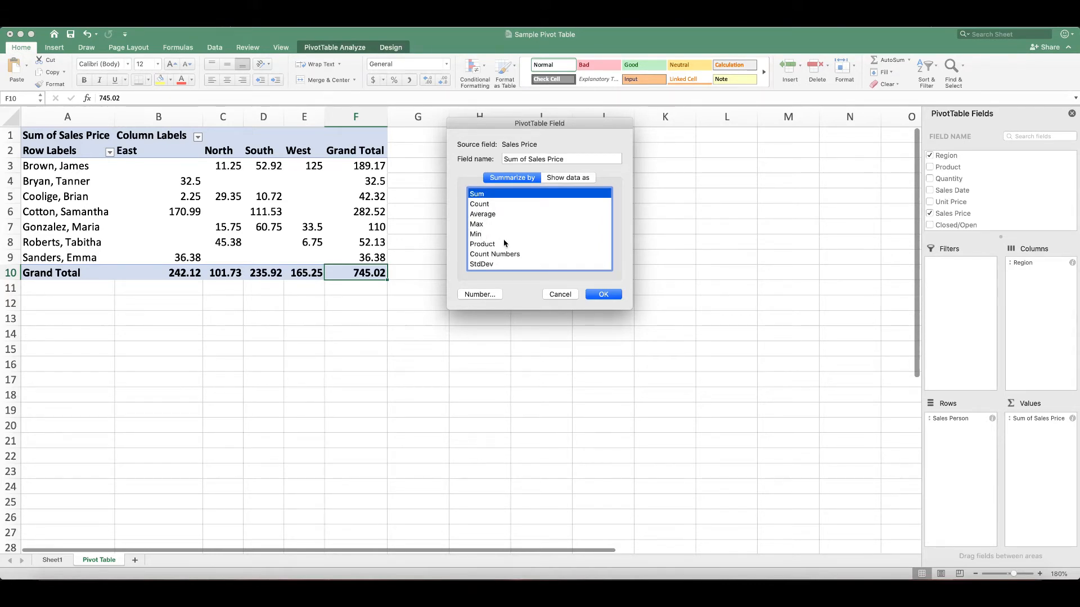
pyautogui.scroll(-2, 505, 243)
pyautogui.scroll(2, 505, 243)
pyautogui.click(560, 294)
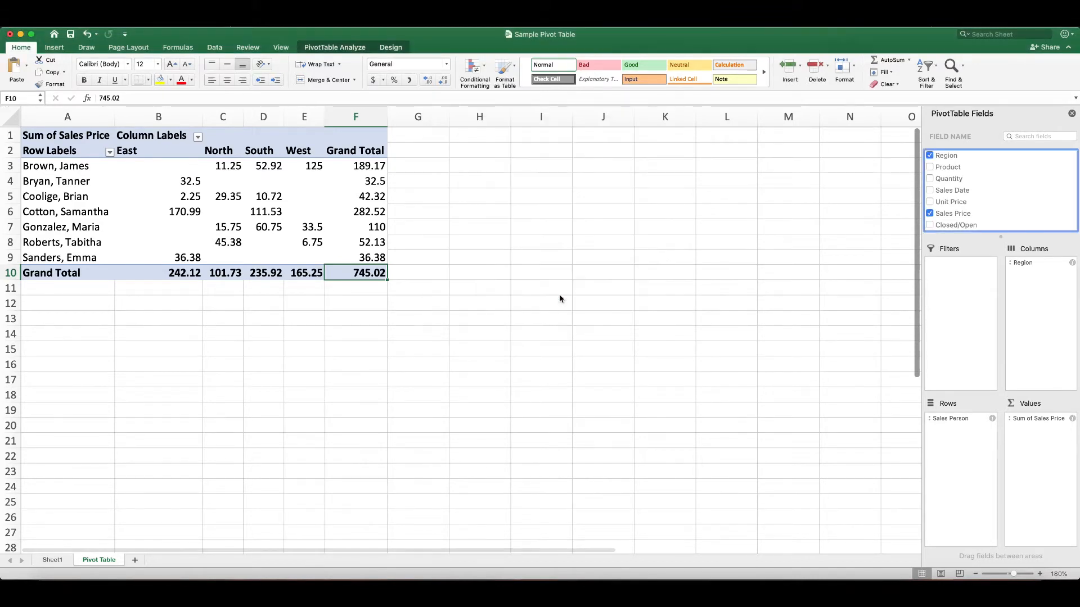
# - Format the Sum of Sales Price values as Currency with 2 decimal places and the $ symbol
pyautogui.click(271, 166)
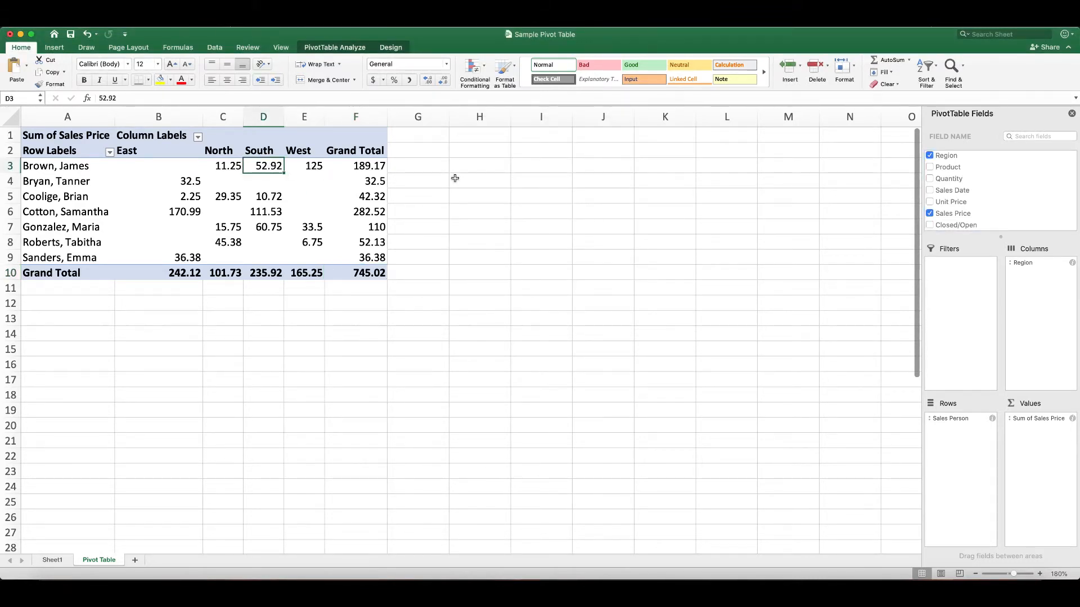
pyautogui.click(1039, 421)
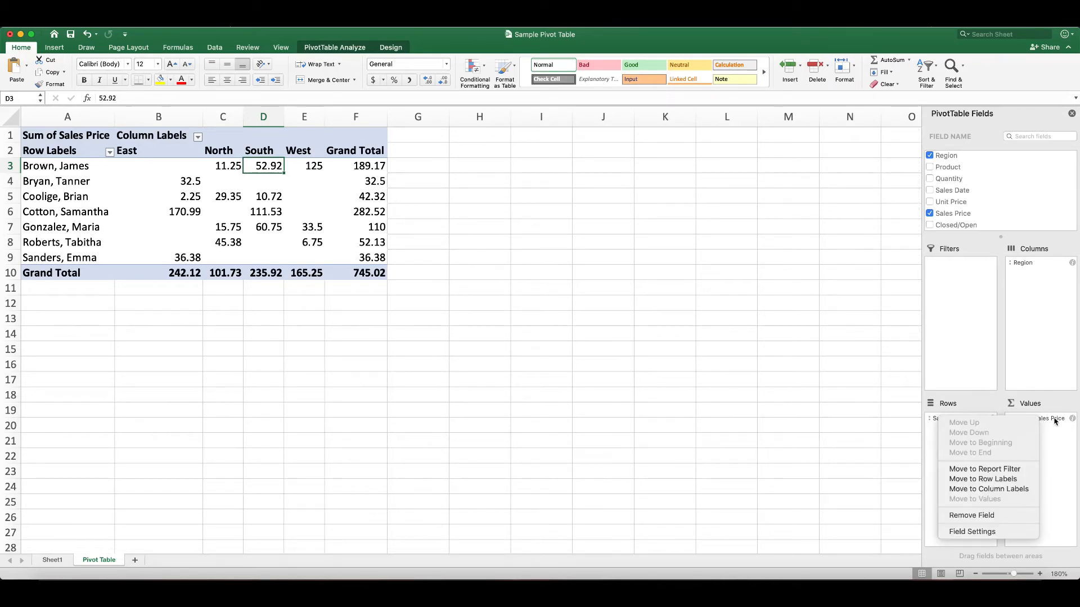
pyautogui.click(1054, 422)
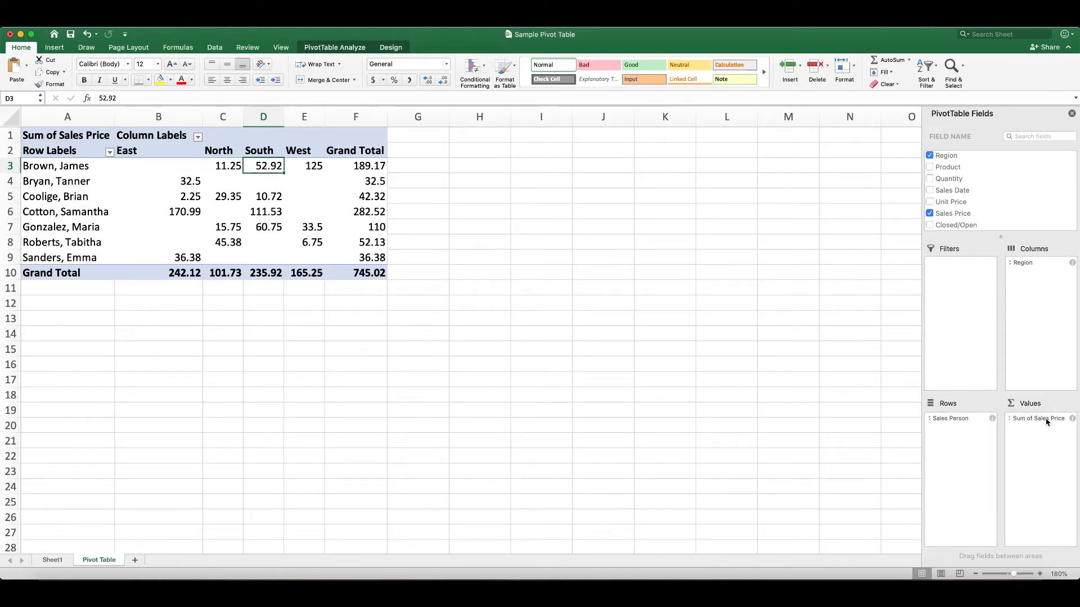
pyautogui.click(1047, 423)
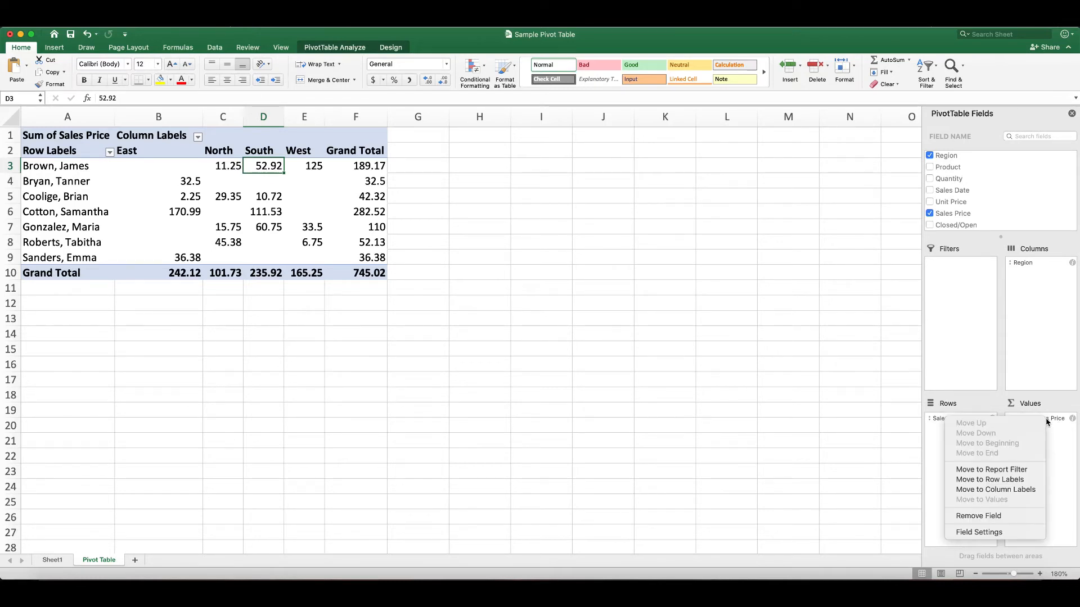
pyautogui.click(992, 534)
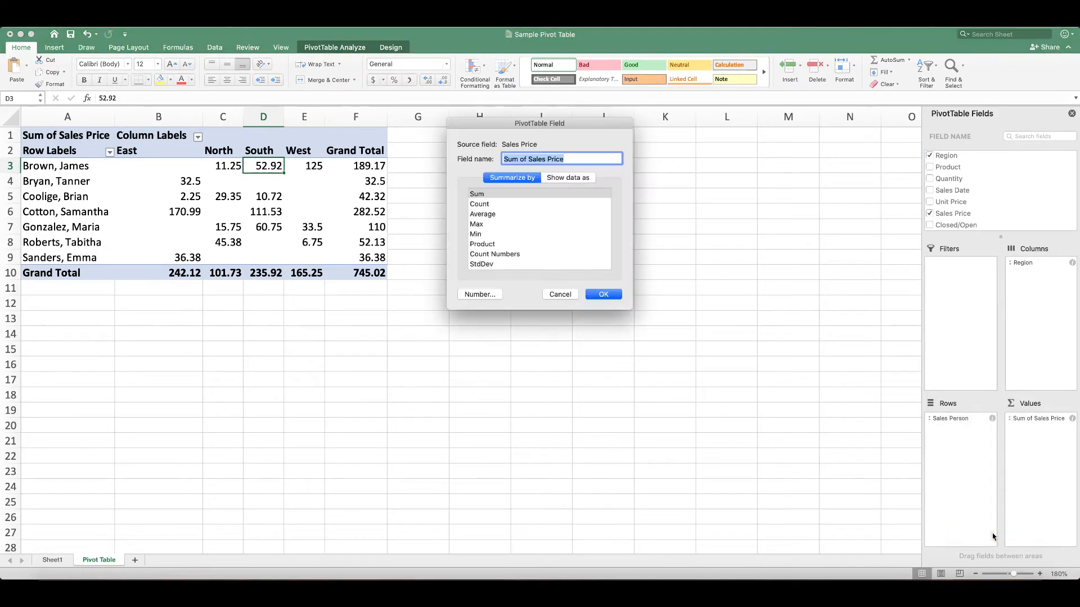
pyautogui.click(475, 295)
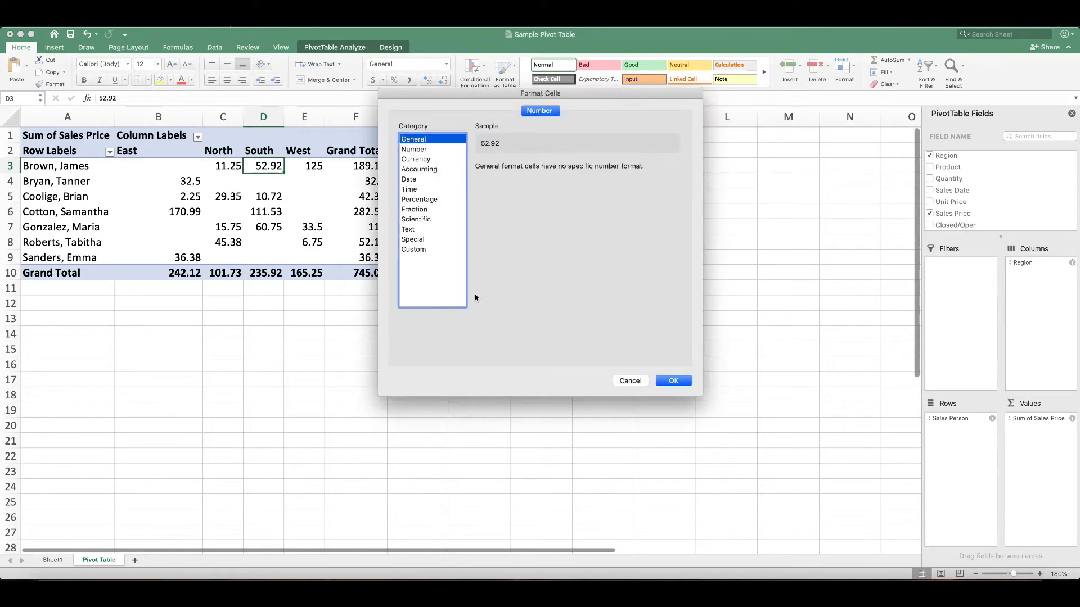
pyautogui.click(428, 161)
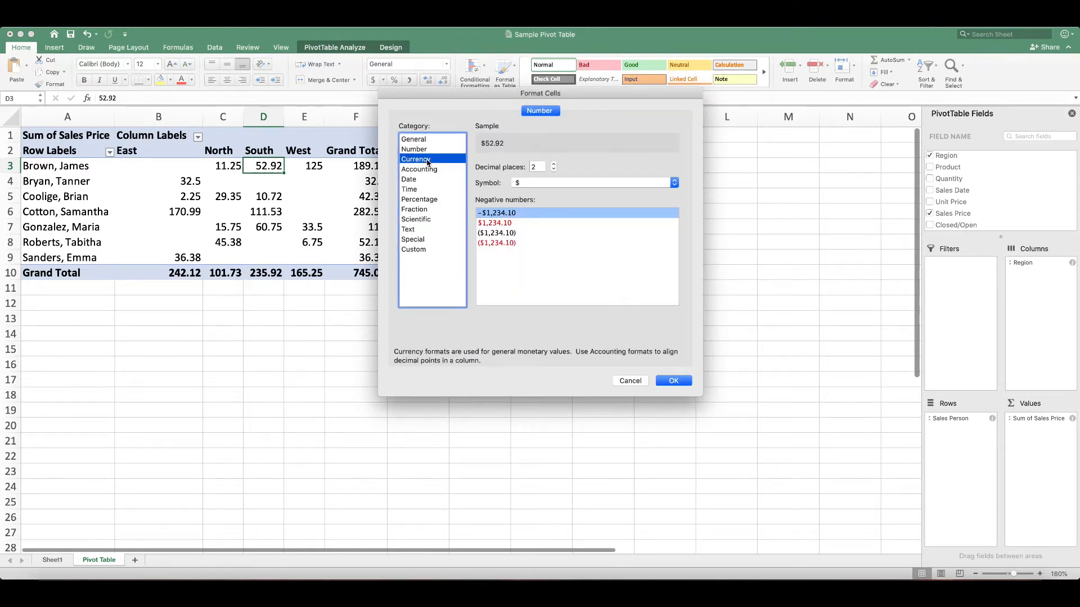
pyautogui.click(674, 382)
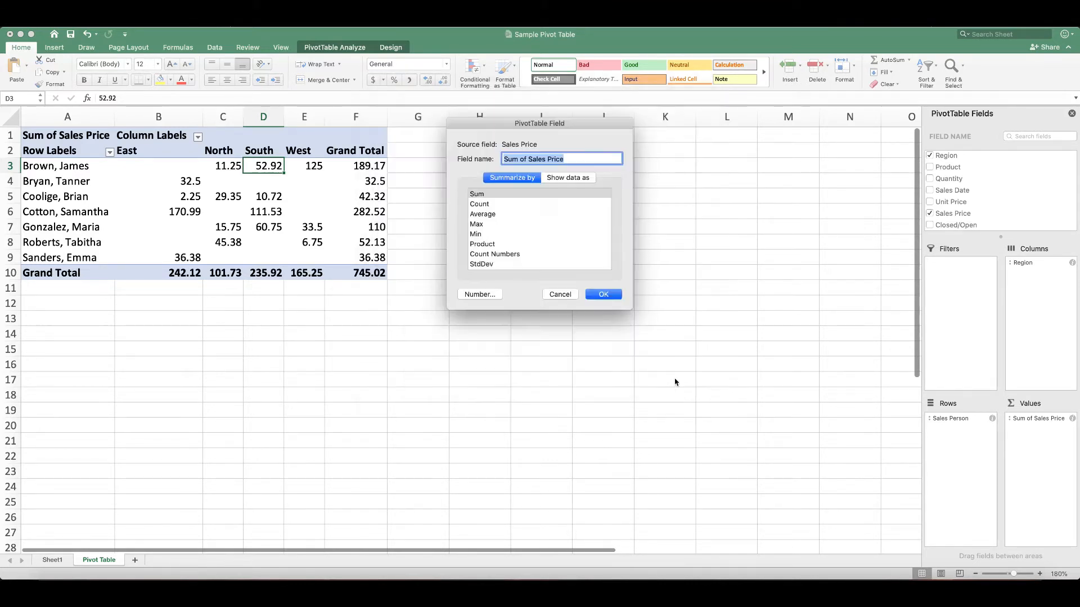
pyautogui.click(603, 295)
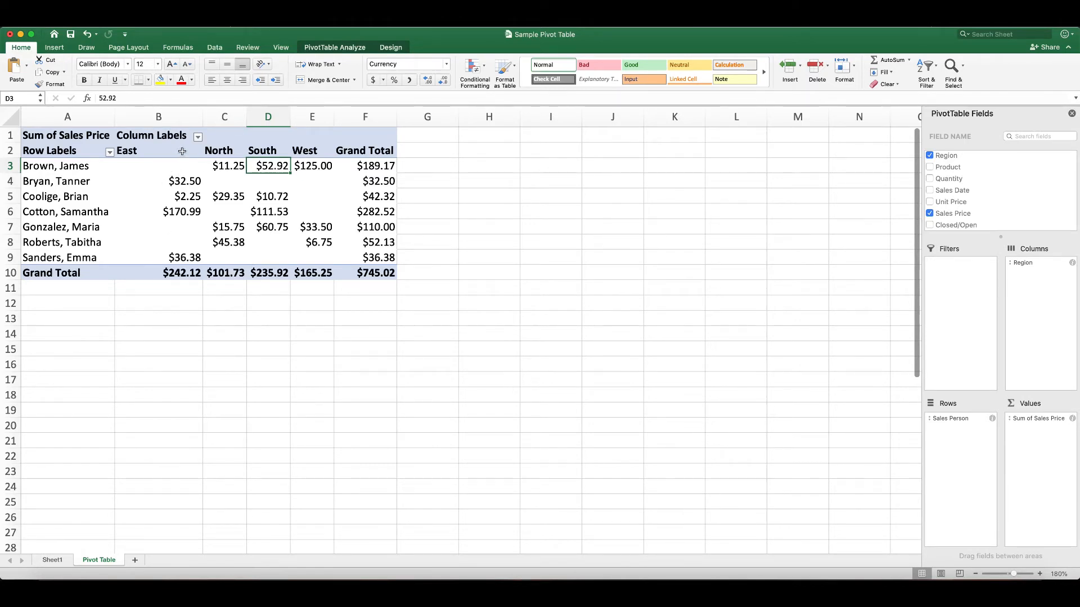
# - Narrow column B and examine the South region's grand total and the sales figures in row 6
pyautogui.moveTo(203, 121); pyautogui.dragTo(162, 115)
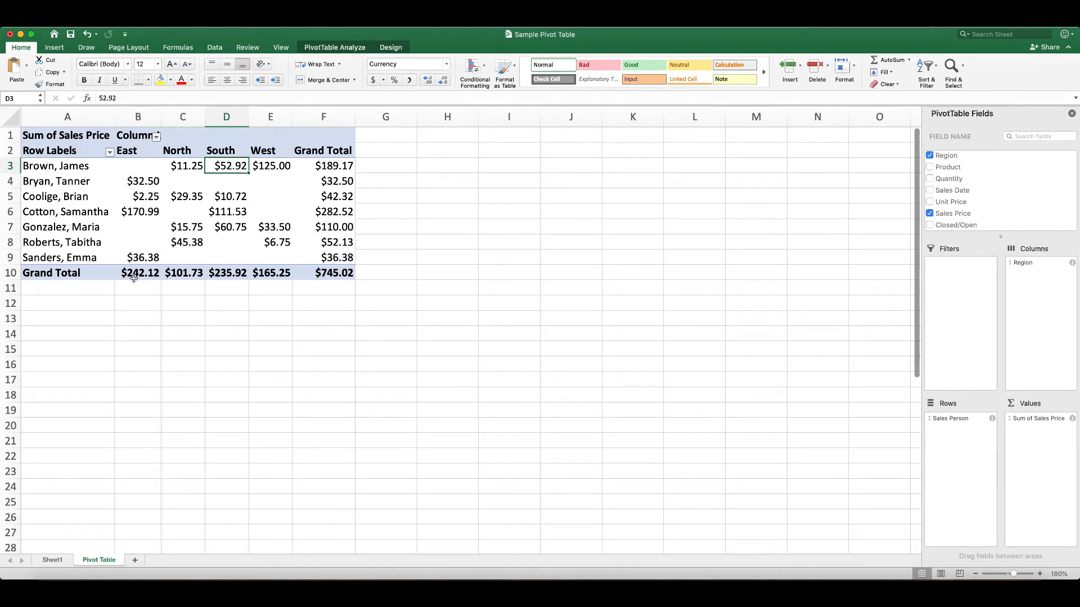
pyautogui.click(236, 274)
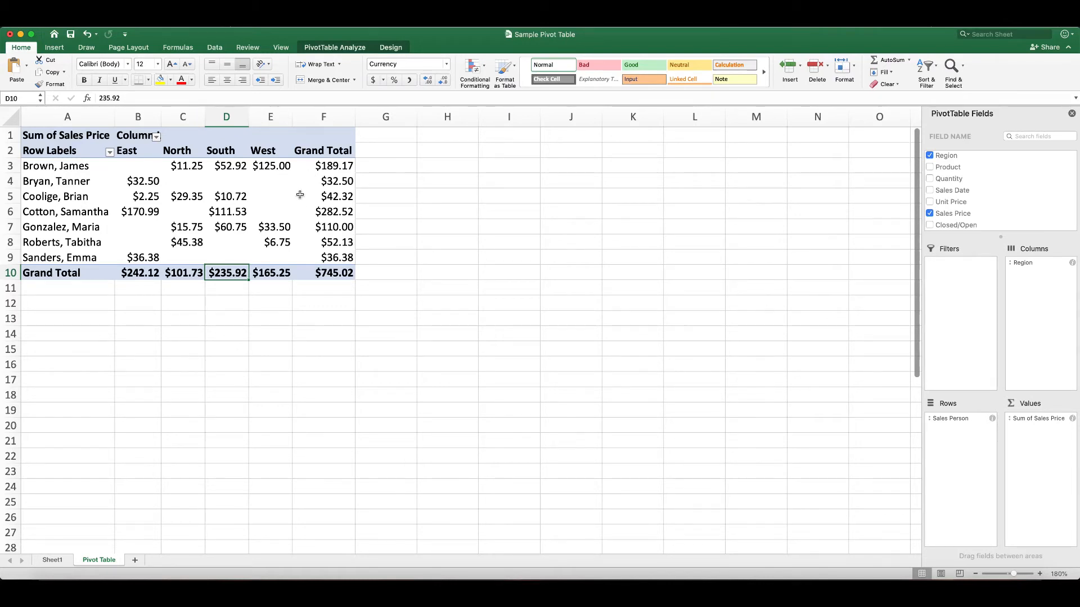
pyautogui.click(15, 212)
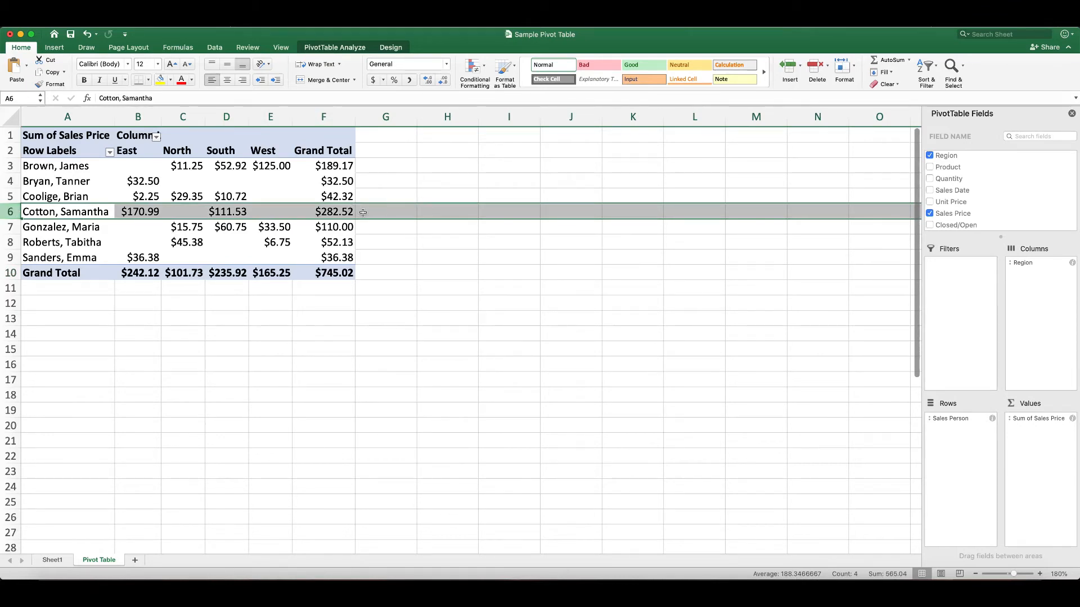
# - Sort the PivotTable's sales people by their Grand Total values from largest to smallest
pyautogui.click(344, 166)
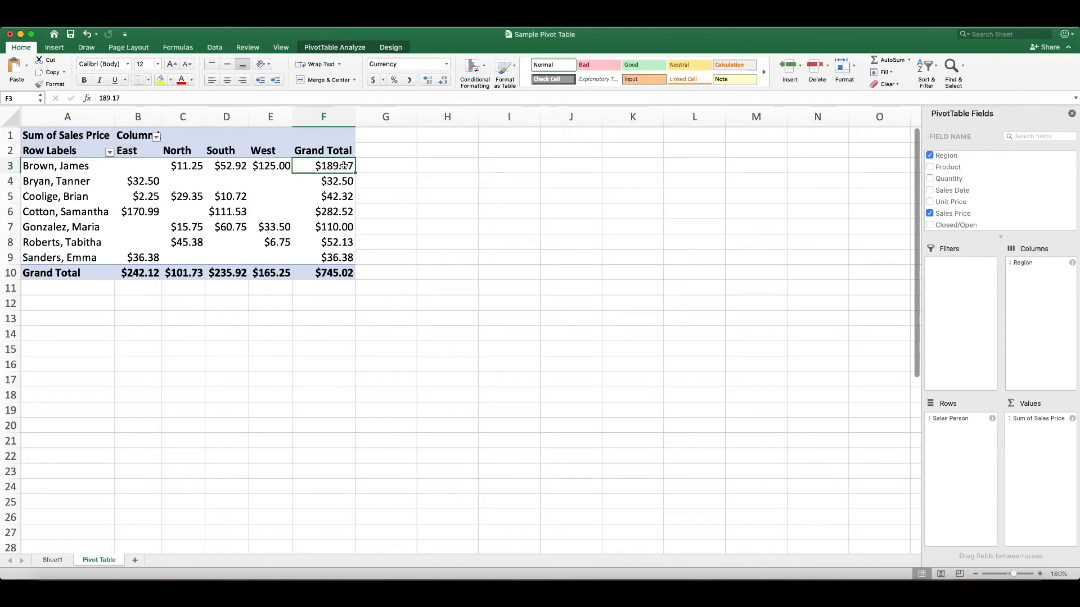
pyautogui.rightClick(345, 168)
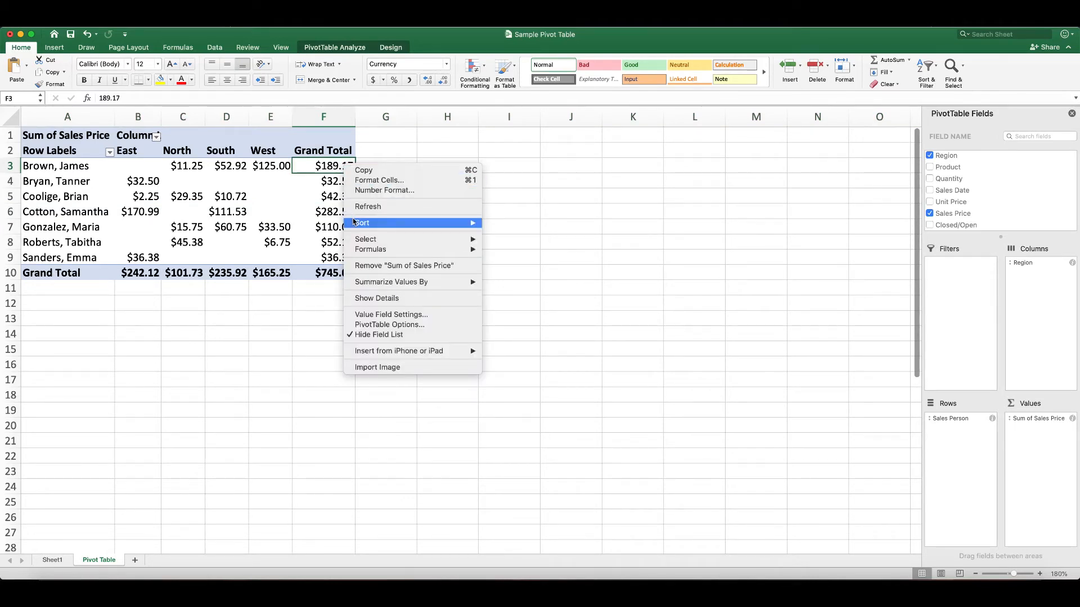
pyautogui.moveTo(355, 222)
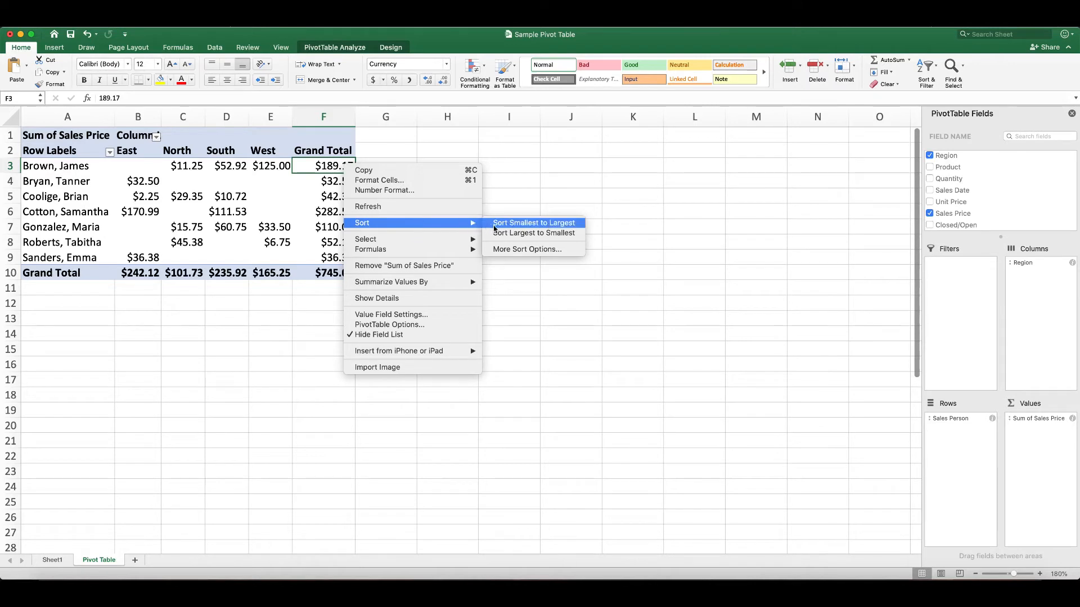
pyautogui.click(502, 234)
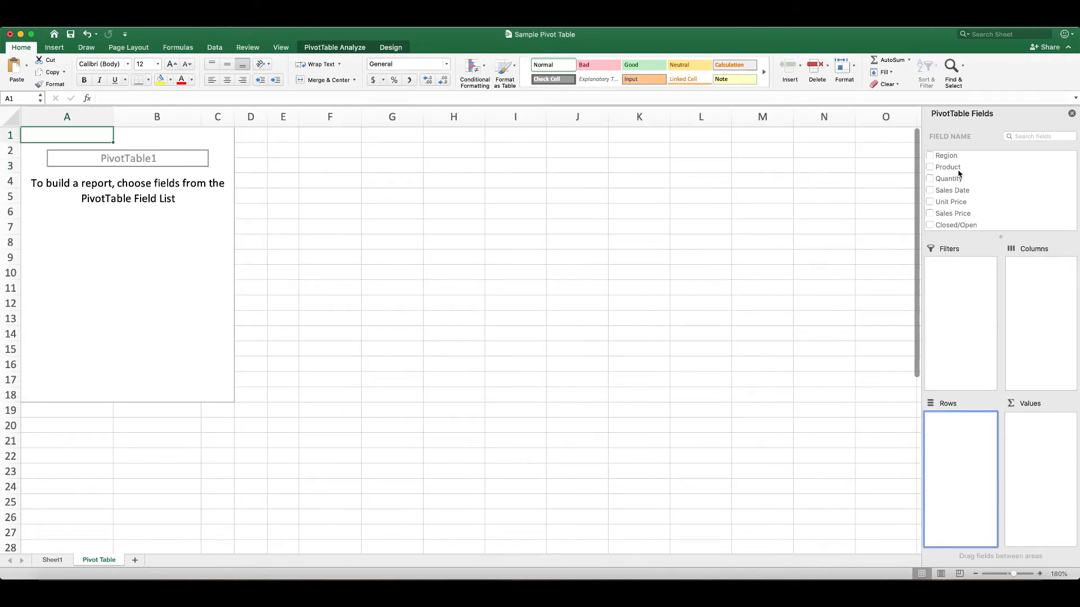
# - Place the Product field in the empty PivotTable's rows and the Sales Date field in its columns
pyautogui.click(957, 172)
pyautogui.click(930, 168)
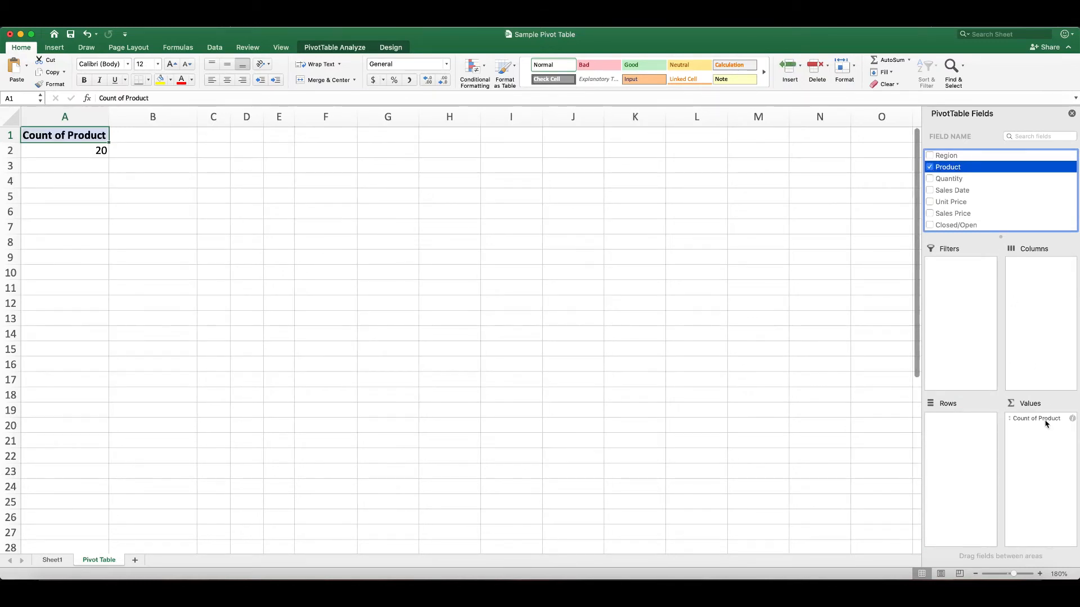
pyautogui.moveTo(1046, 424); pyautogui.dragTo(967, 425)
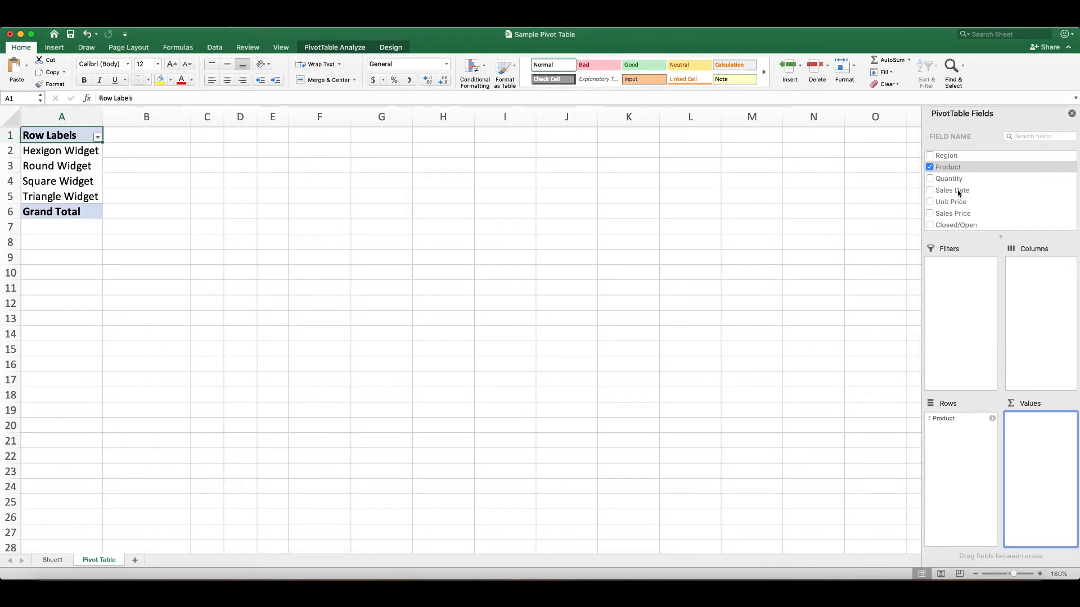
pyautogui.moveTo(959, 193); pyautogui.dragTo(1038, 279)
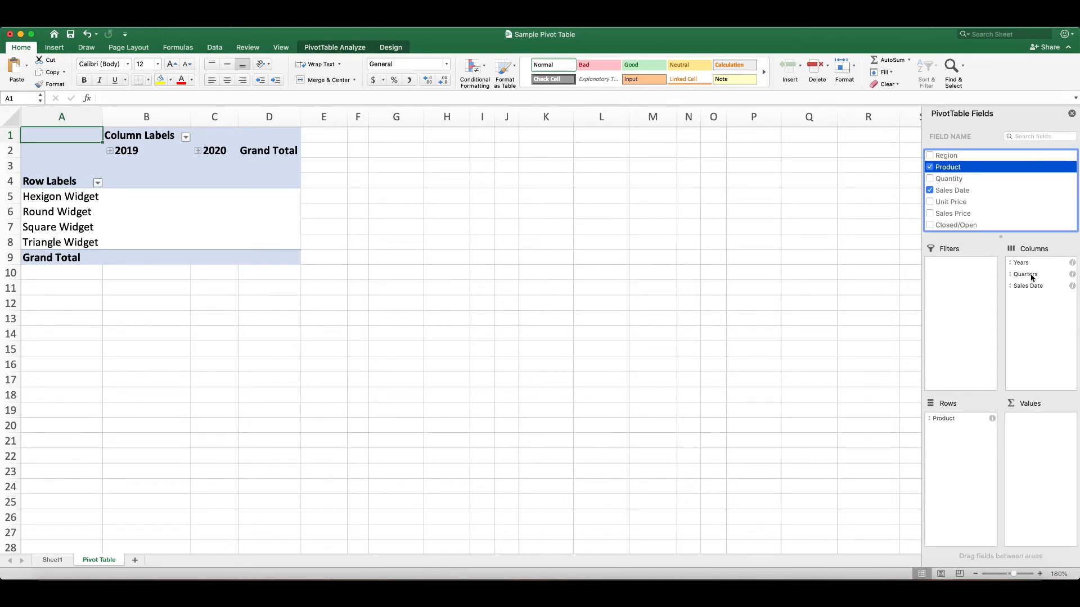
# - Expand and collapse the 2019 and 2020 column groups to examine their quarters
pyautogui.click(111, 151)
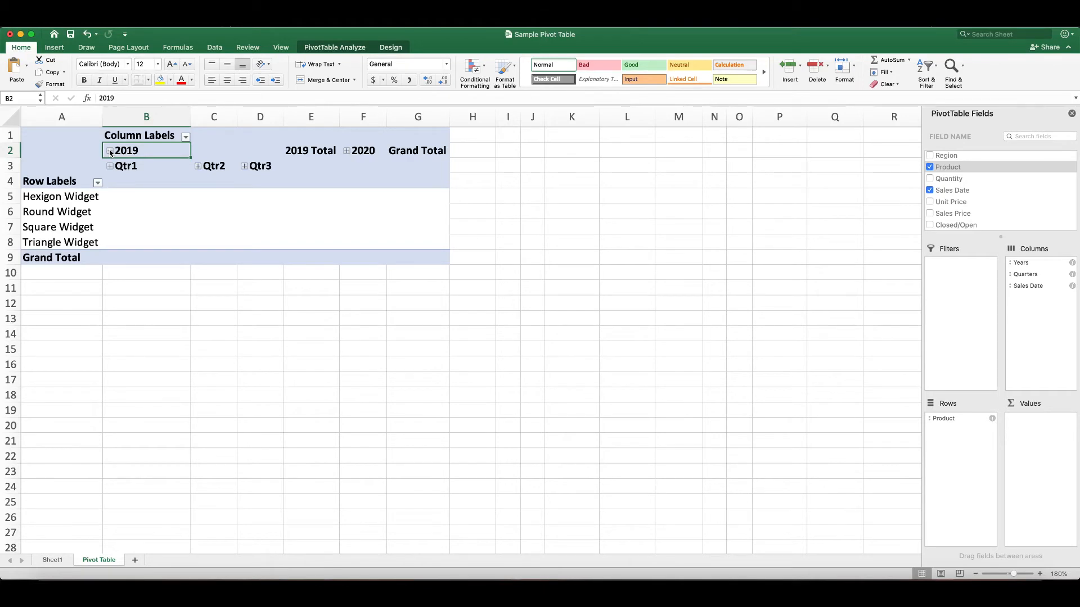
pyautogui.click(110, 151)
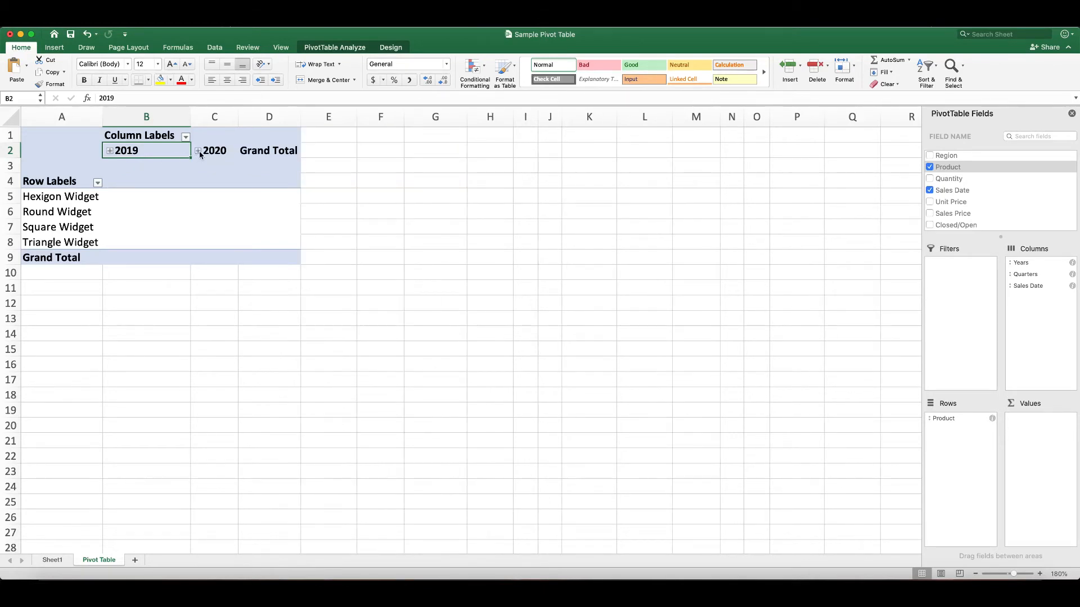
pyautogui.click(198, 151)
pyautogui.click(198, 152)
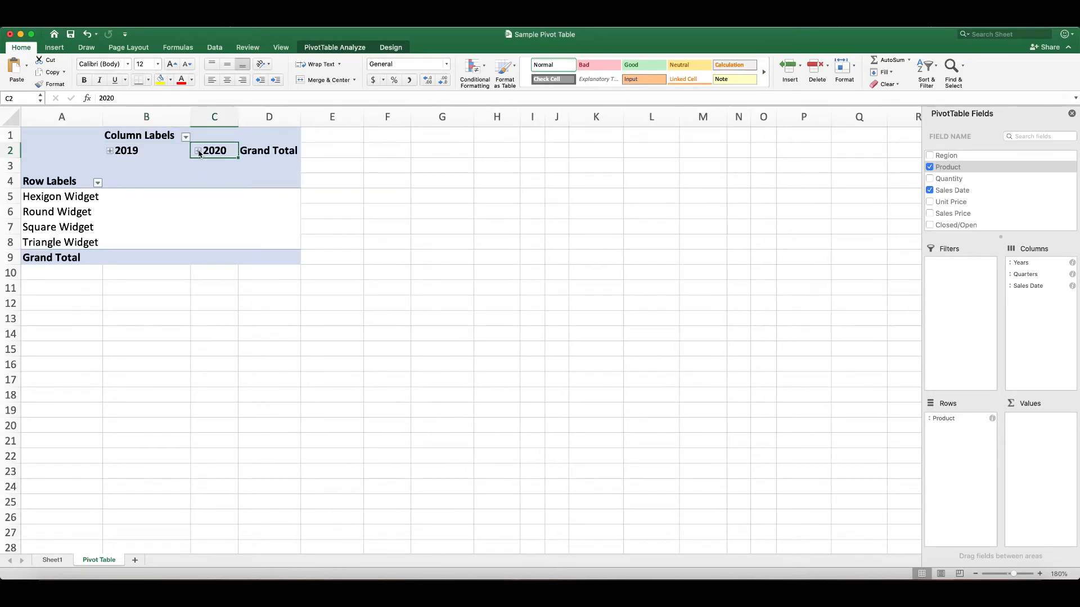
# - Remove the Quarters field from the PivotTable's columns and check the monthly breakdown under 2019 and 2020
pyautogui.moveTo(1032, 277); pyautogui.dragTo(1023, 210)
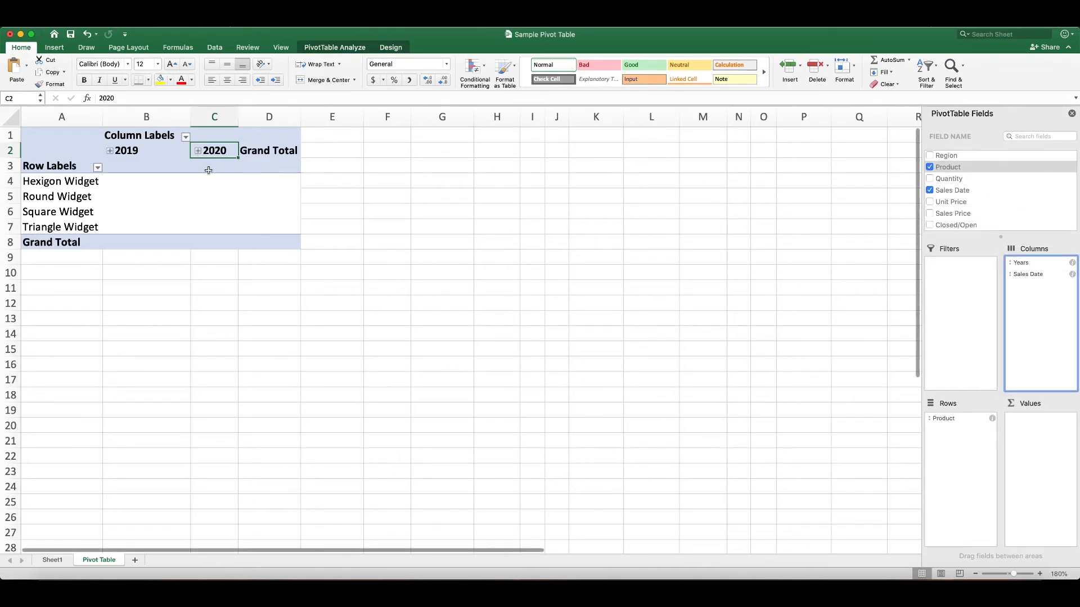
pyautogui.click(111, 152)
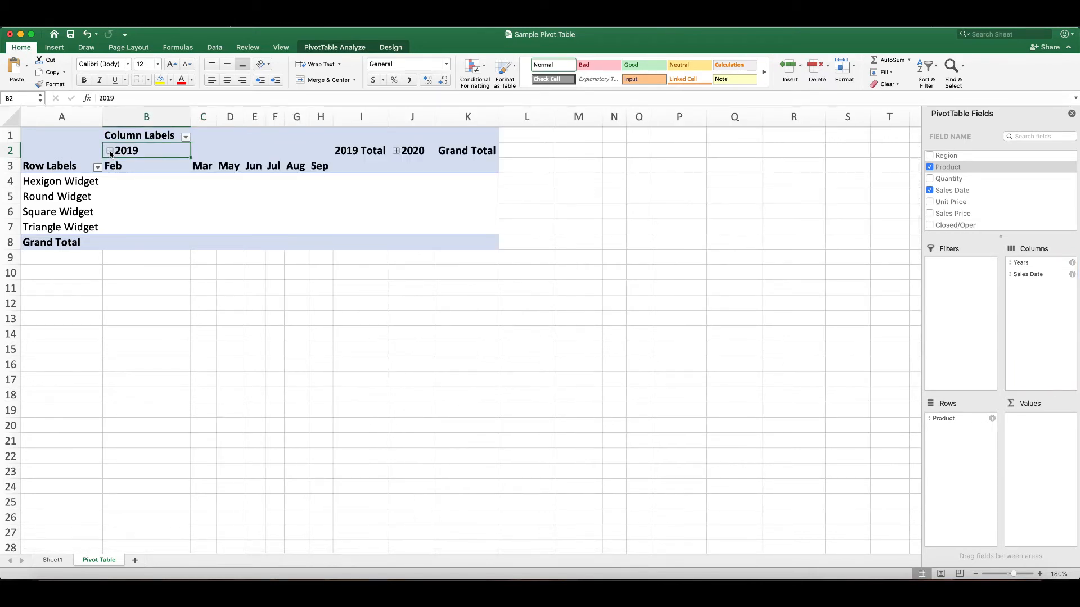
pyautogui.click(110, 151)
pyautogui.click(198, 151)
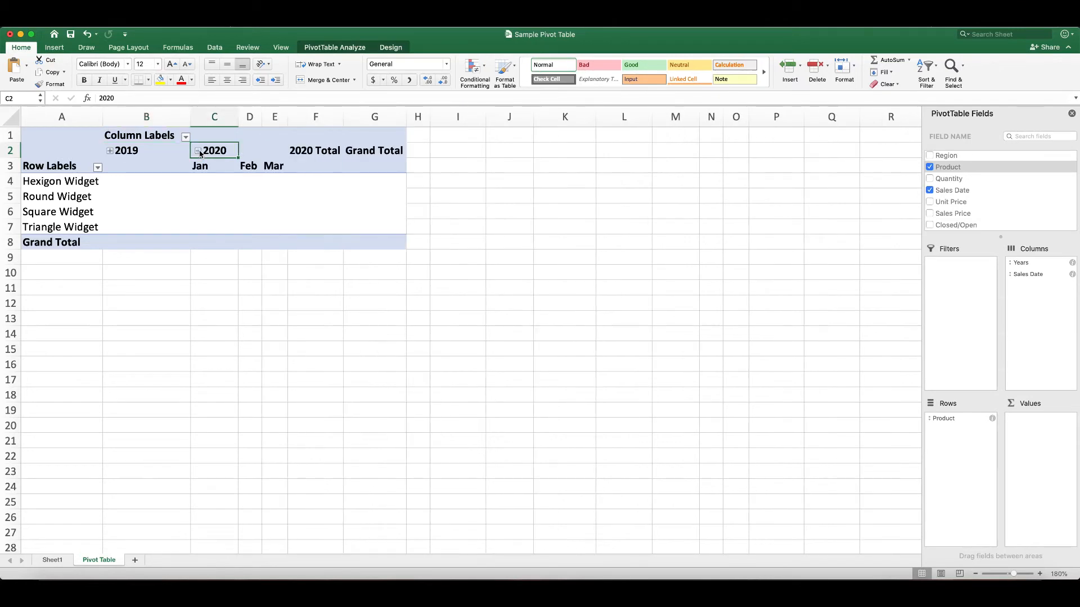
pyautogui.click(198, 151)
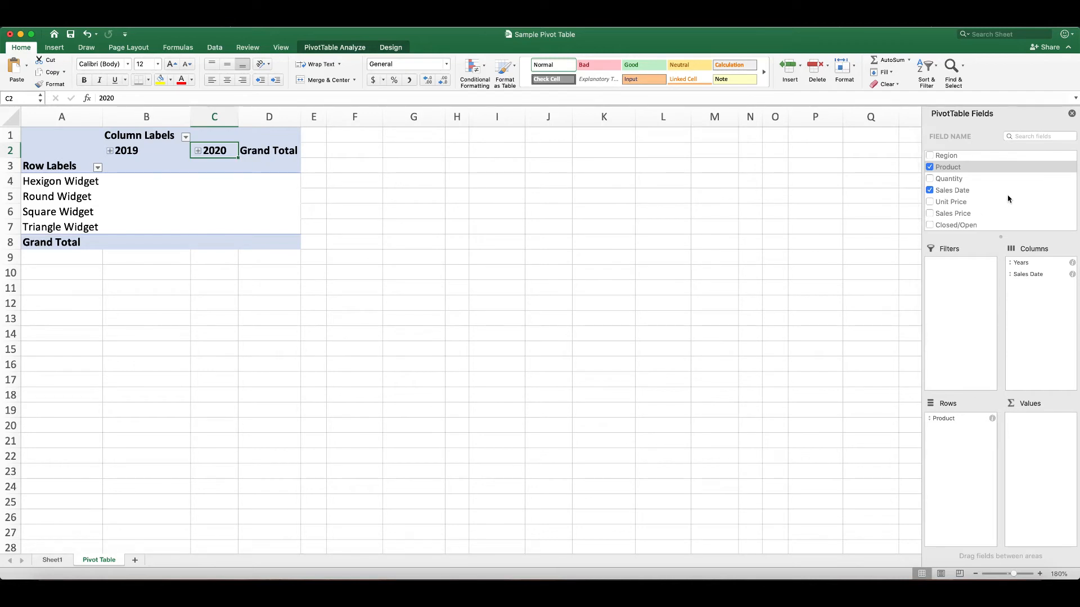
# - Add the Order ID field to the PivotTable's values and summarize it by Count
pyautogui.scroll(2, 970, 228)
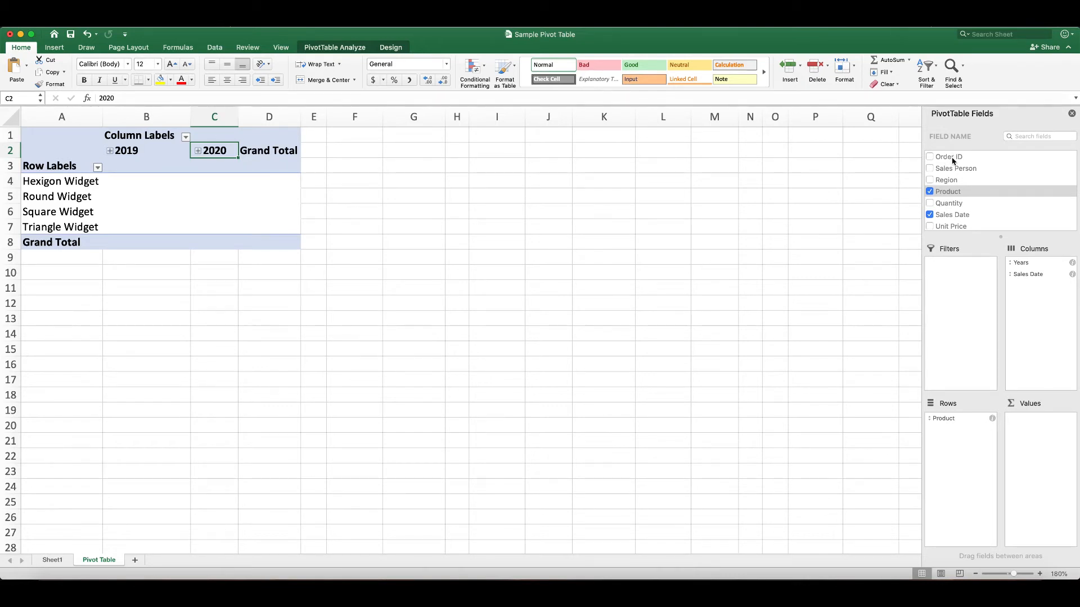
pyautogui.moveTo(949, 159); pyautogui.dragTo(1048, 448)
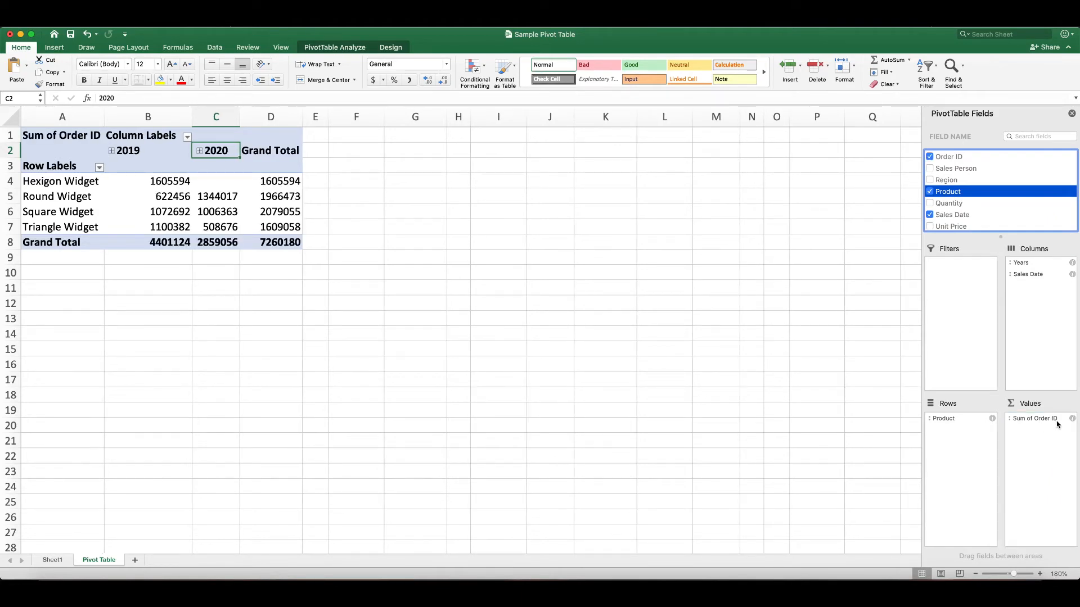
pyautogui.click(1061, 423)
pyautogui.click(1069, 423)
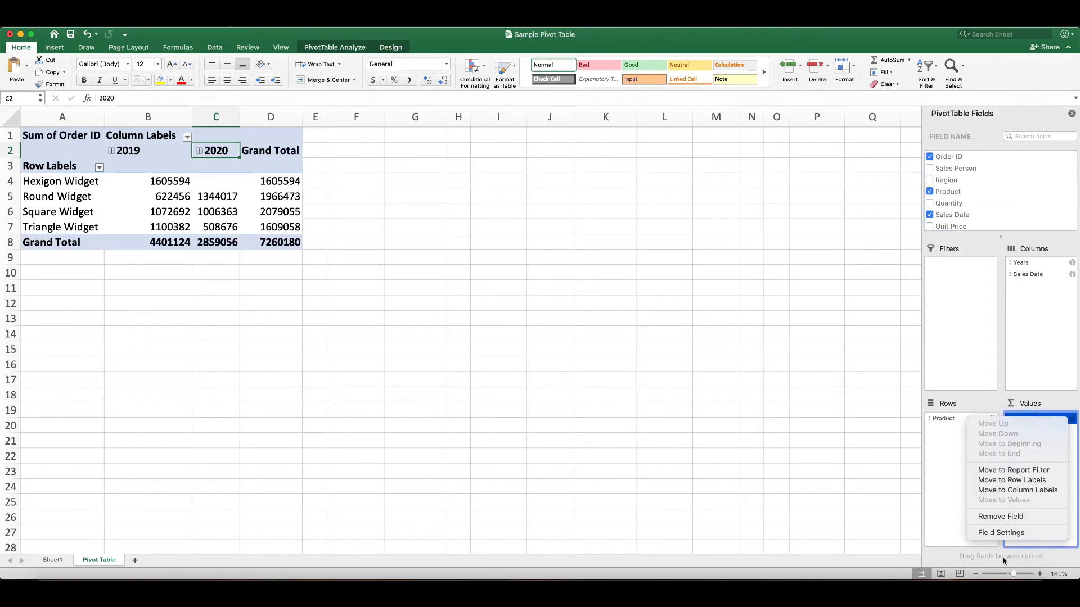
pyautogui.click(1006, 537)
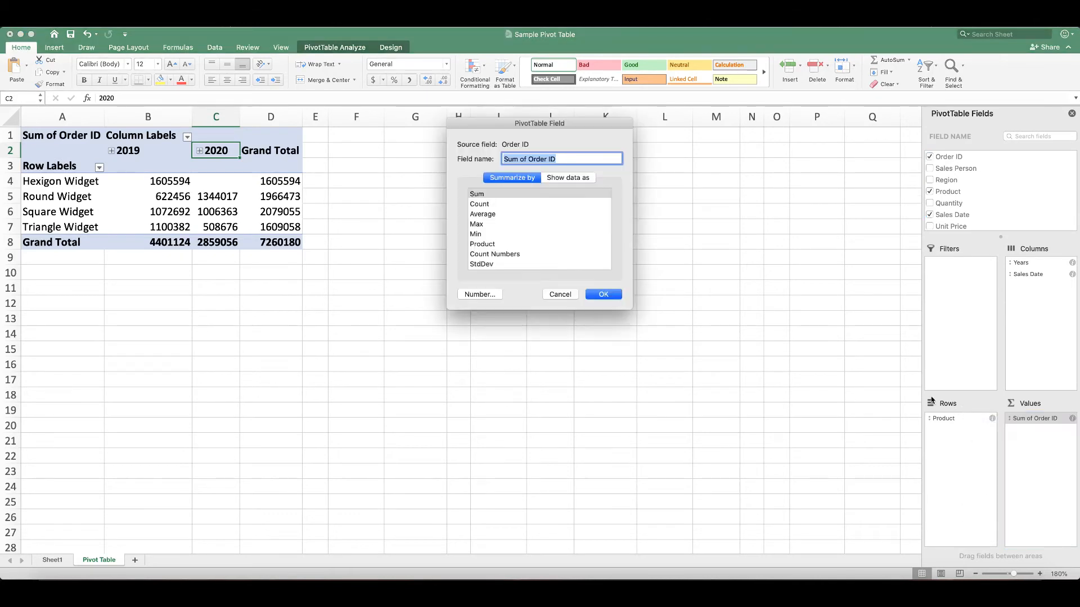
pyautogui.click(484, 206)
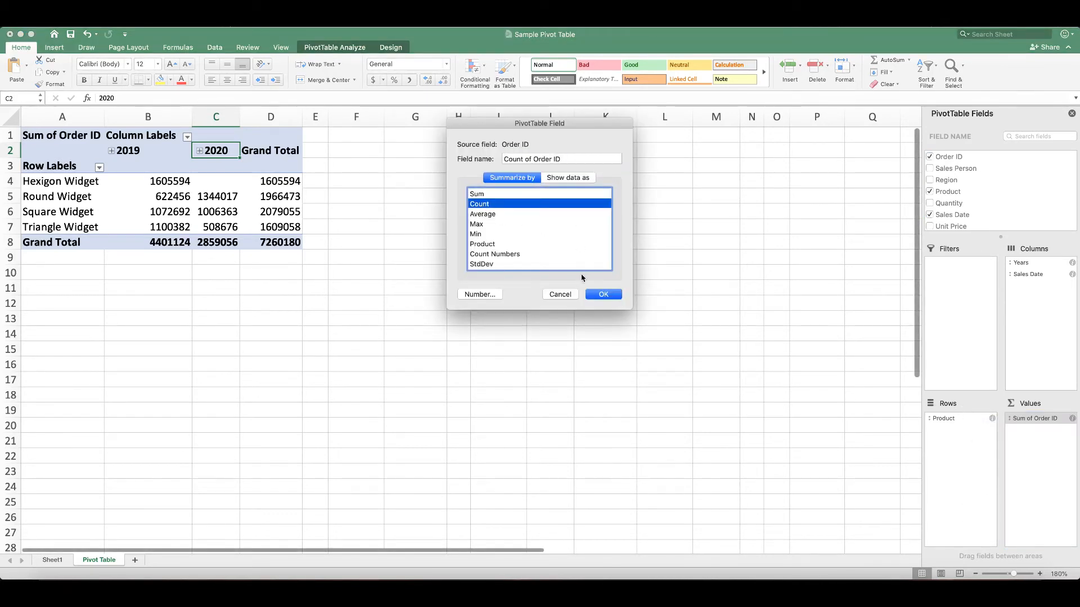
pyautogui.click(603, 294)
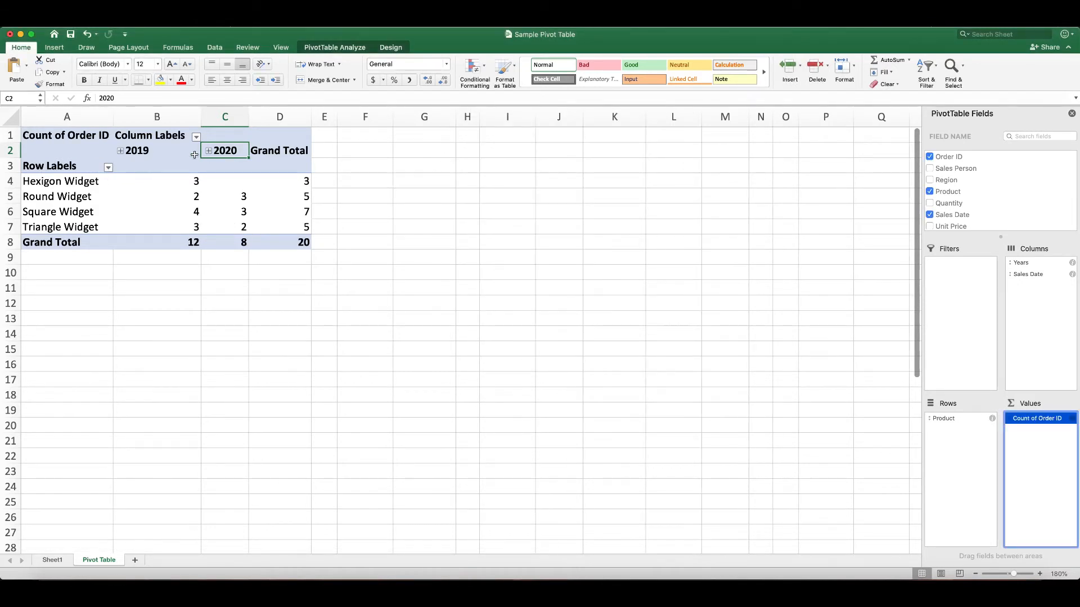
# - Expand the 2019 and 2020 column groups into months and examine the order counts in the Grand Total row and column and the Square Widget row
pyautogui.click(120, 152)
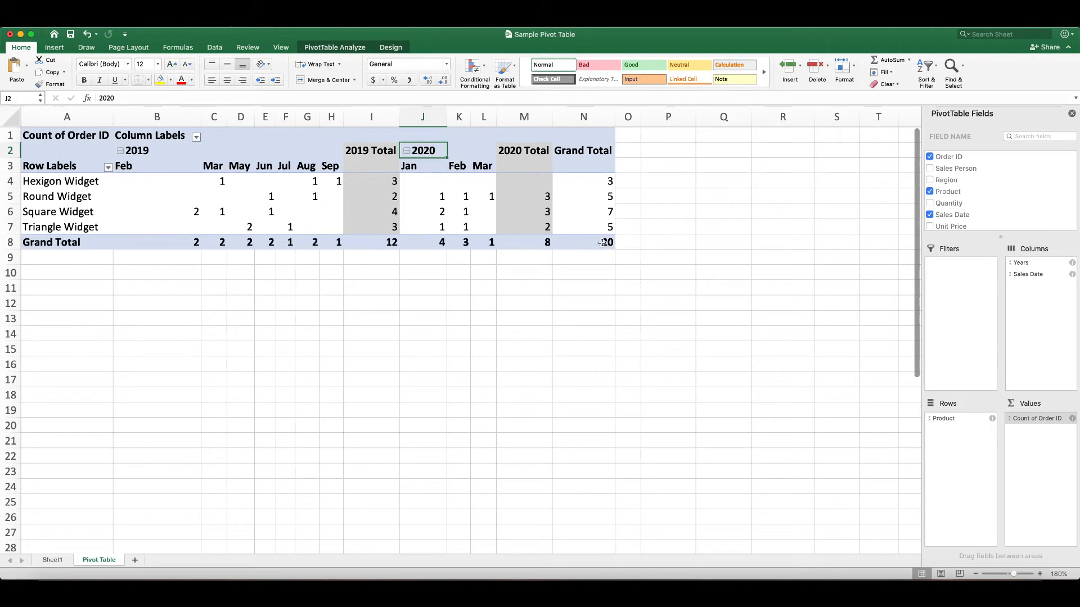
pyautogui.click(3, 244)
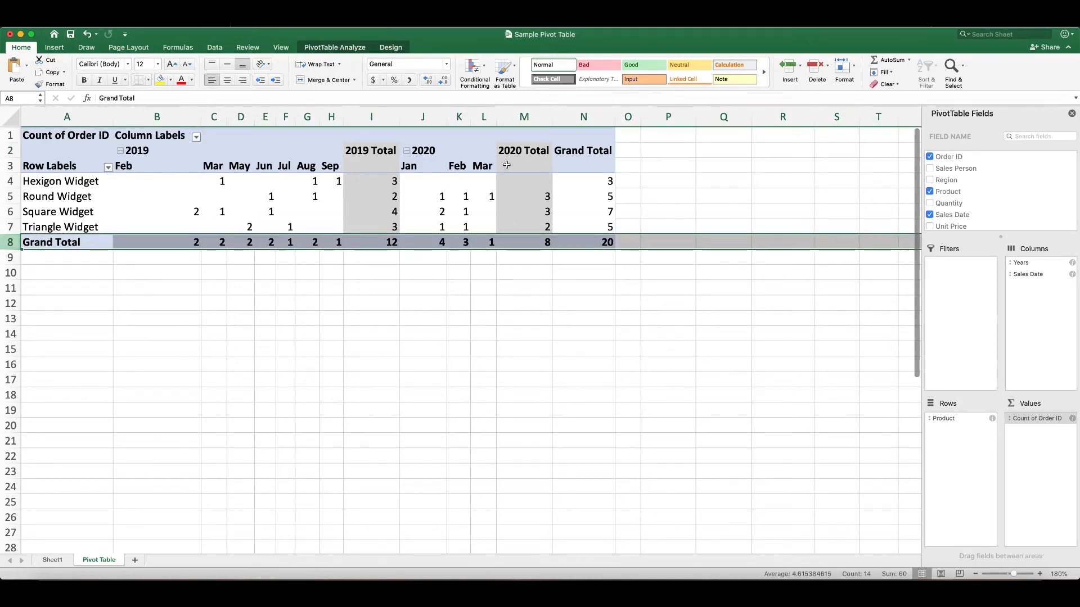
pyautogui.click(587, 115)
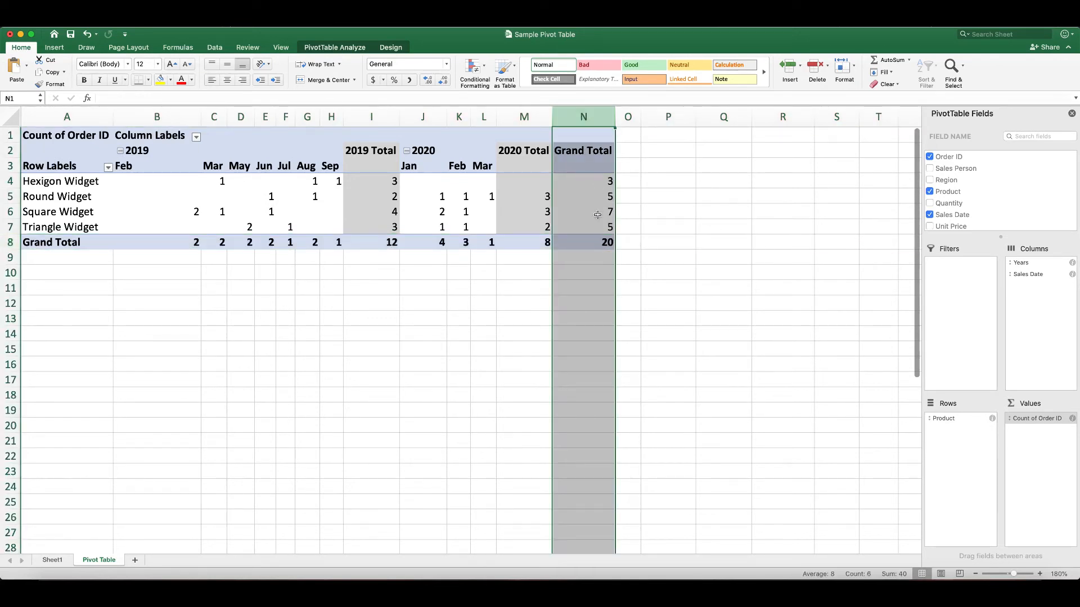
pyautogui.click(8, 212)
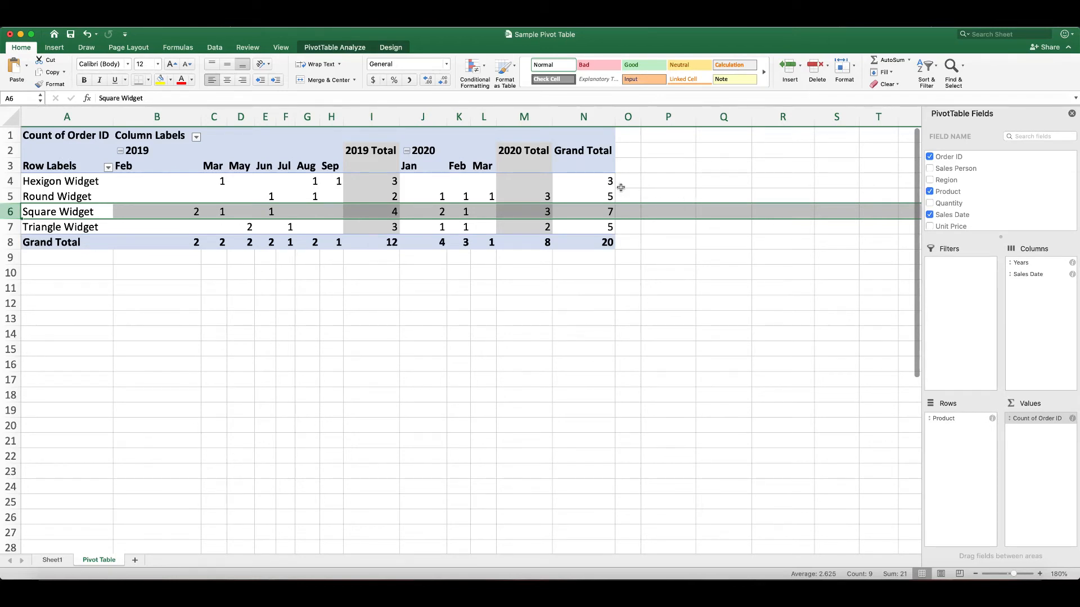
pyautogui.click(585, 195)
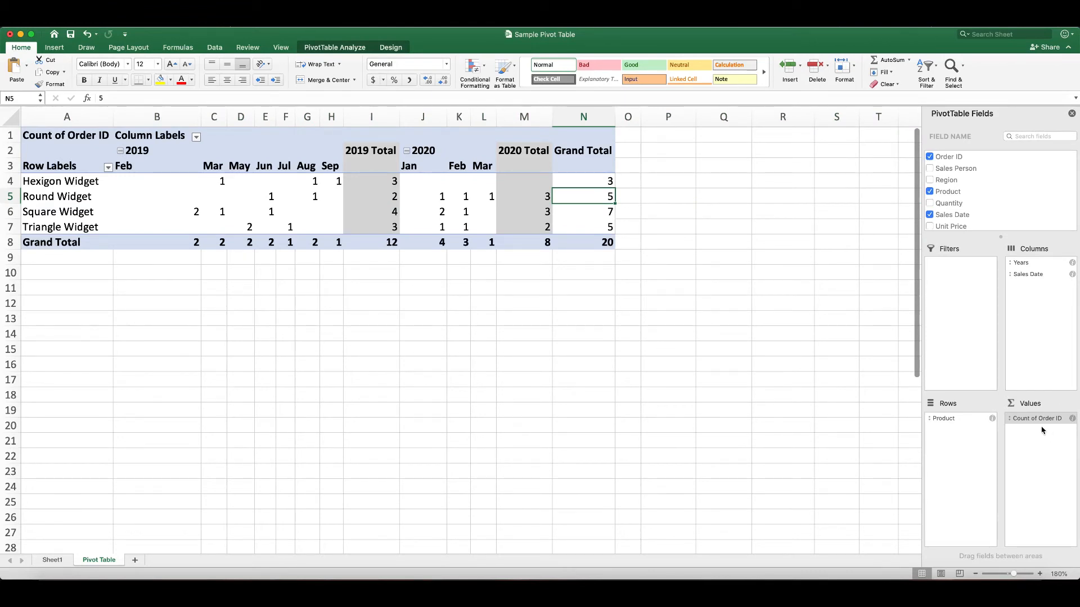
# - Replace the Order ID count in the PivotTable's values with the Quantity field and examine the Round Widget row
pyautogui.moveTo(1040, 424); pyautogui.dragTo(1027, 211)
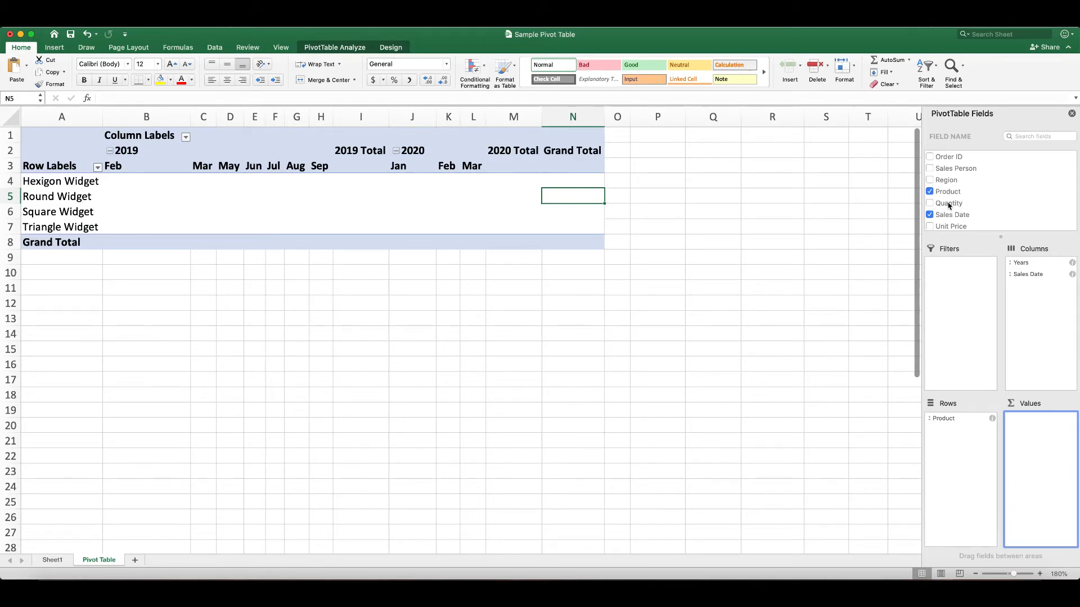
pyautogui.moveTo(949, 206); pyautogui.dragTo(1049, 433)
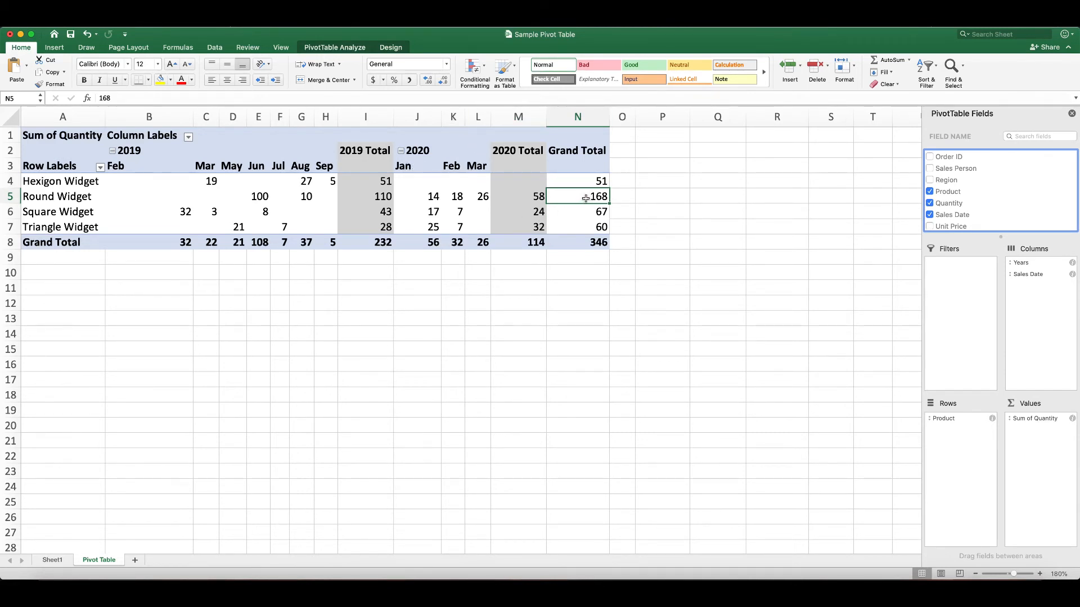
pyautogui.click(11, 196)
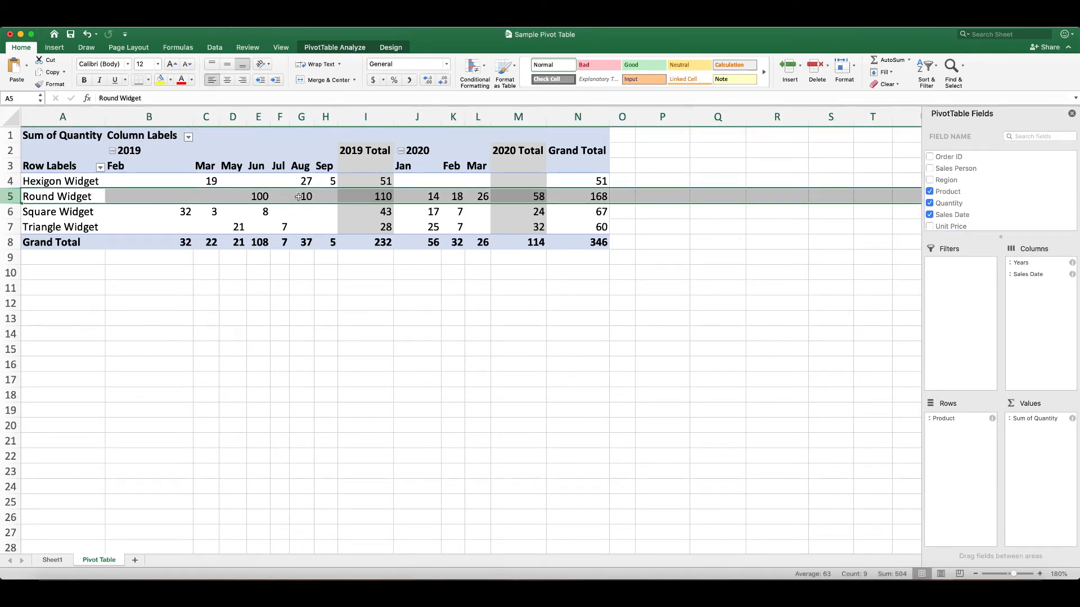
pyautogui.click(625, 217)
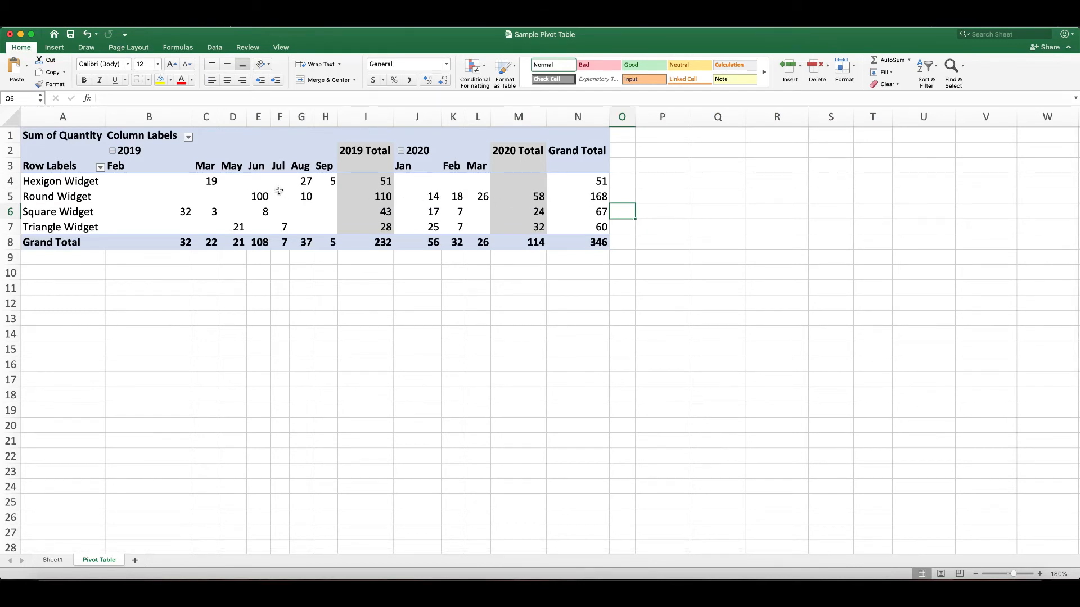
pyautogui.click(648, 185)
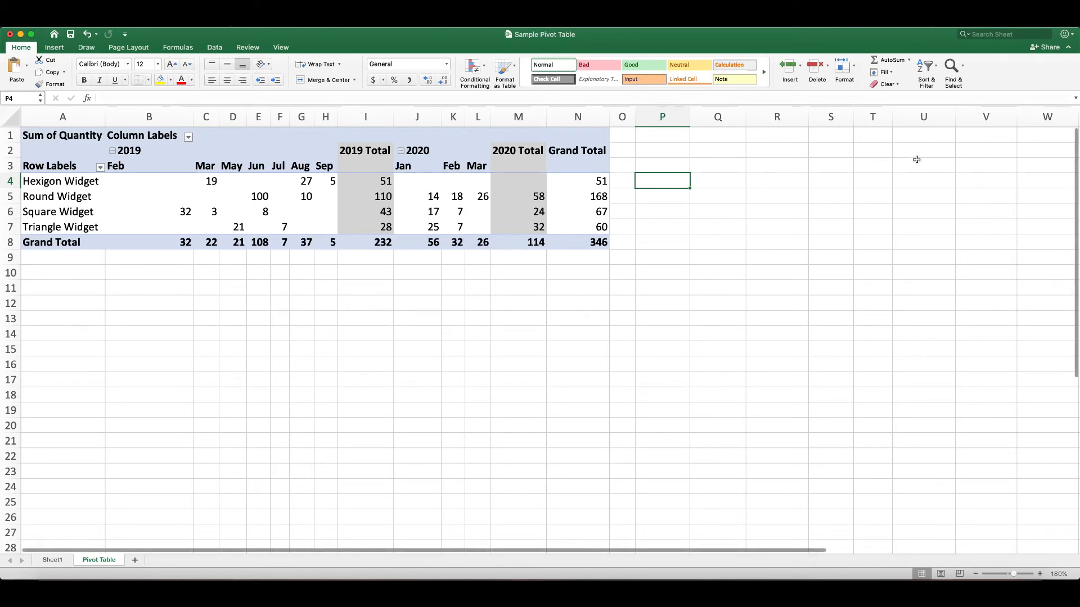
# - Place the Sales Person field above Product in the PivotTable's rows and examine the product rows of the first two sales people
pyautogui.click(309, 182)
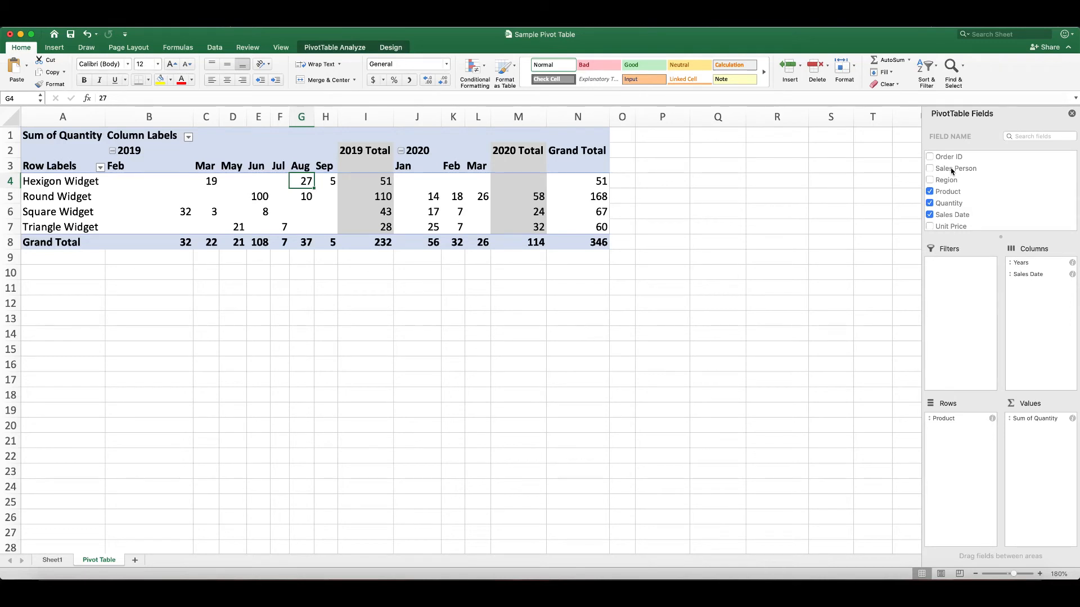
pyautogui.moveTo(951, 171); pyautogui.dragTo(965, 416)
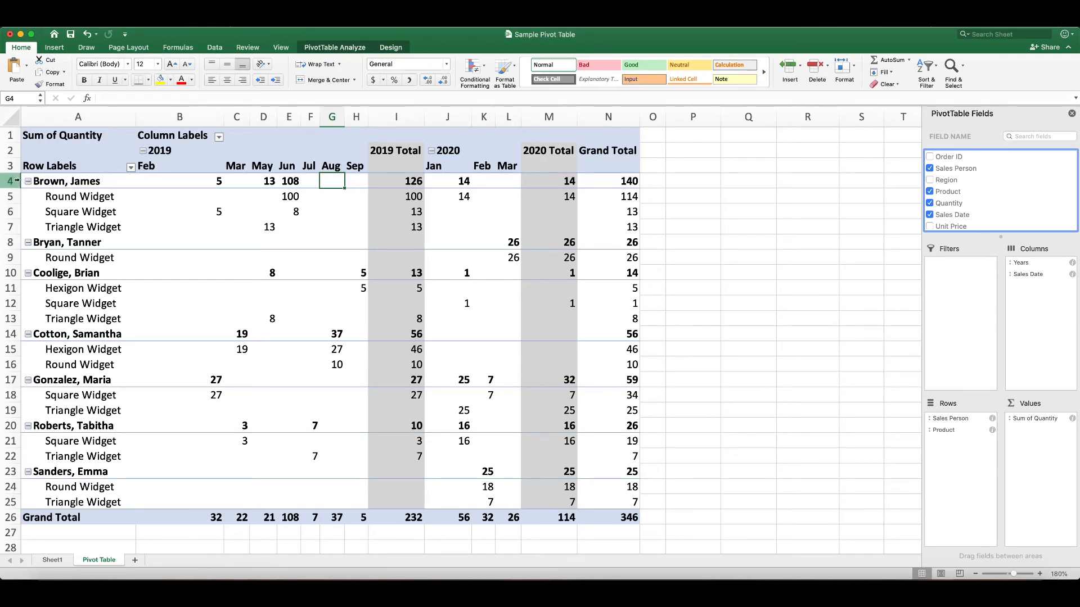
pyautogui.moveTo(12, 181); pyautogui.dragTo(12, 227)
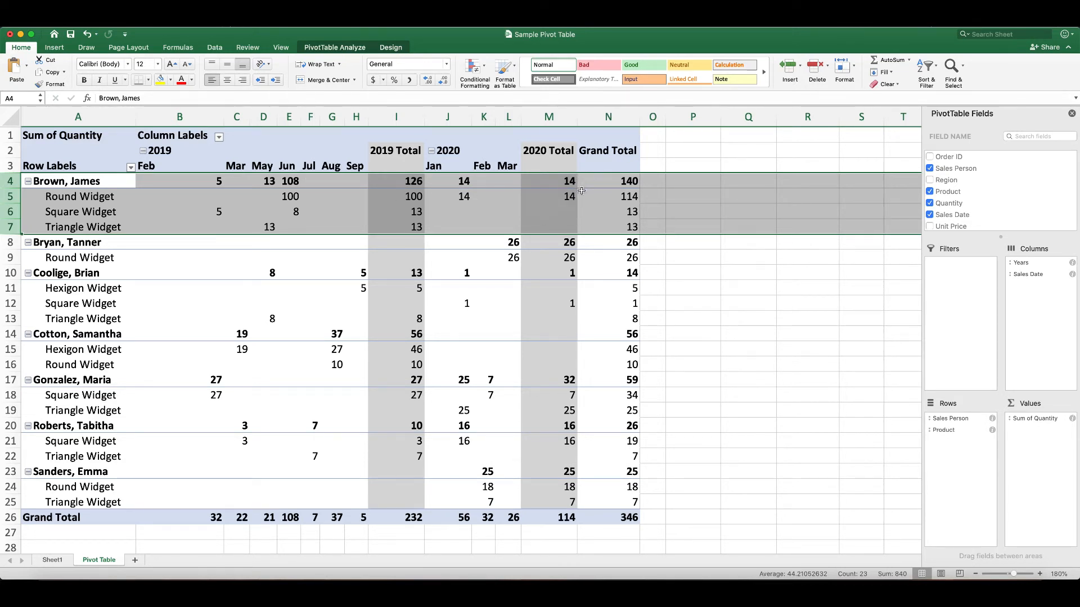
pyautogui.click(12, 241)
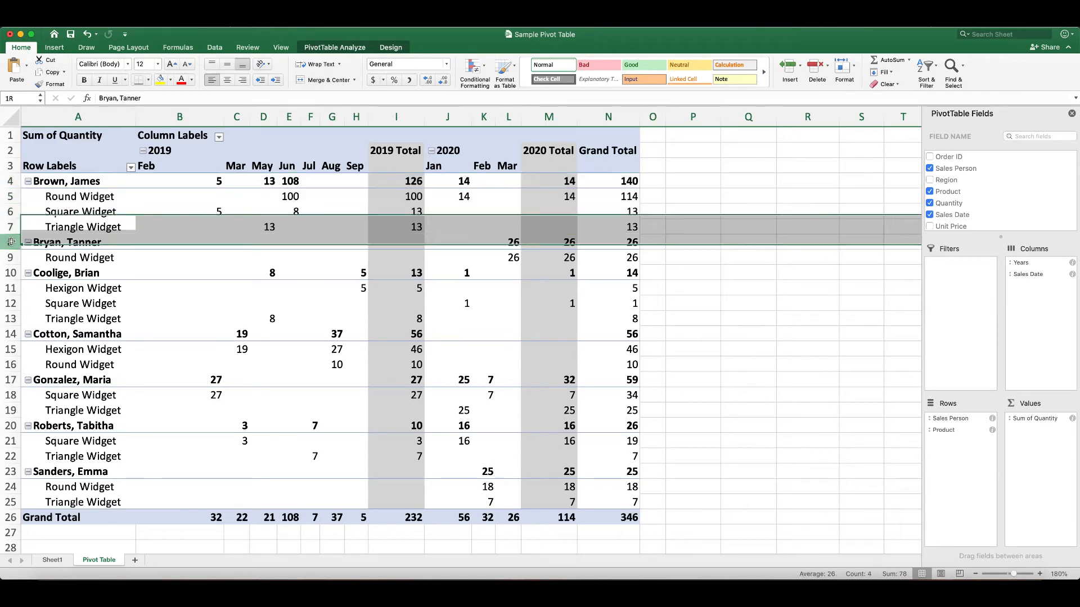
pyautogui.moveTo(11, 242); pyautogui.dragTo(9, 256)
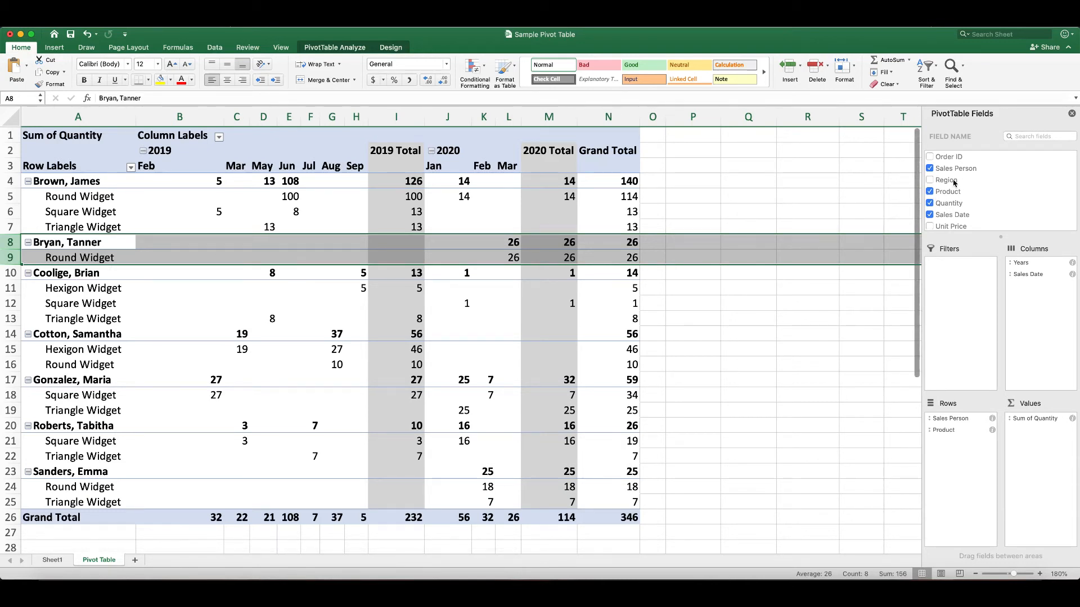
# - Place the Region field between Sales Person and Product in the PivotTable's rows and examine the first sales person's regions
pyautogui.moveTo(953, 182); pyautogui.dragTo(965, 428)
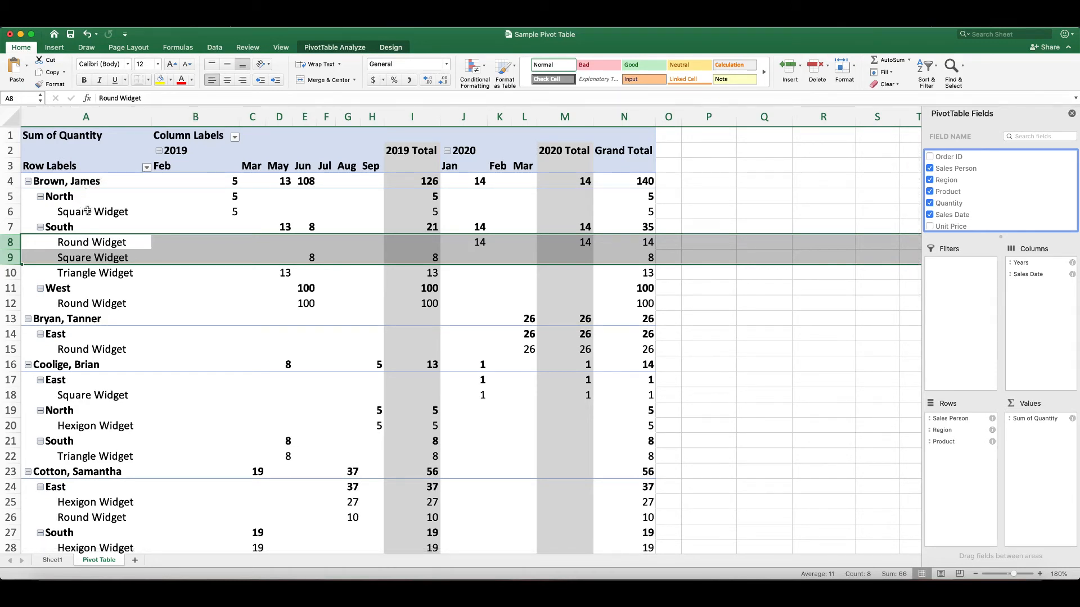
pyautogui.click(11, 212)
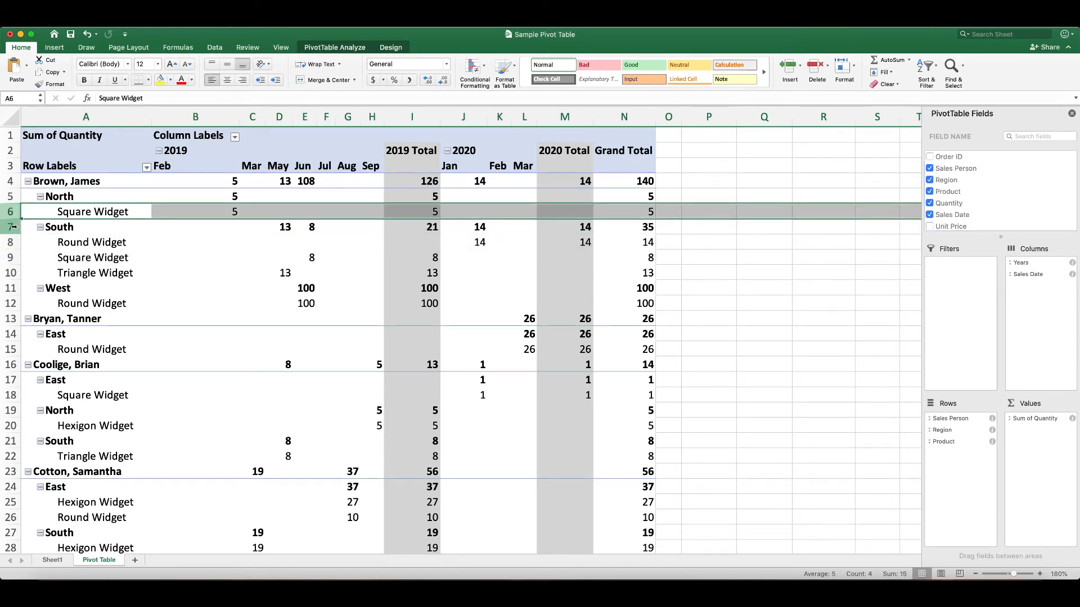
pyautogui.click(17, 227)
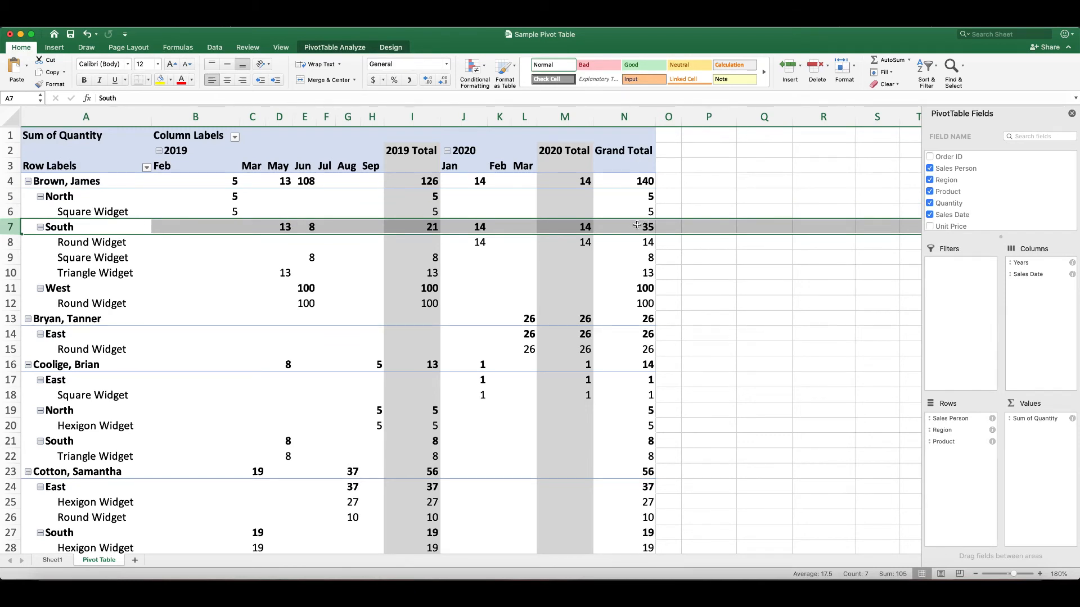
pyautogui.click(12, 288)
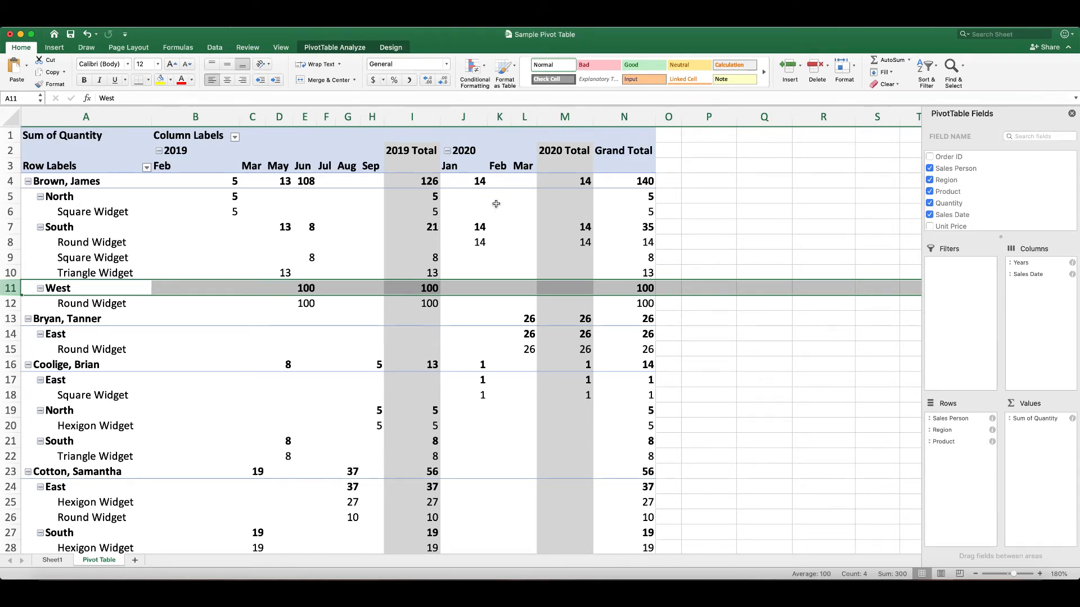
pyautogui.click(512, 182)
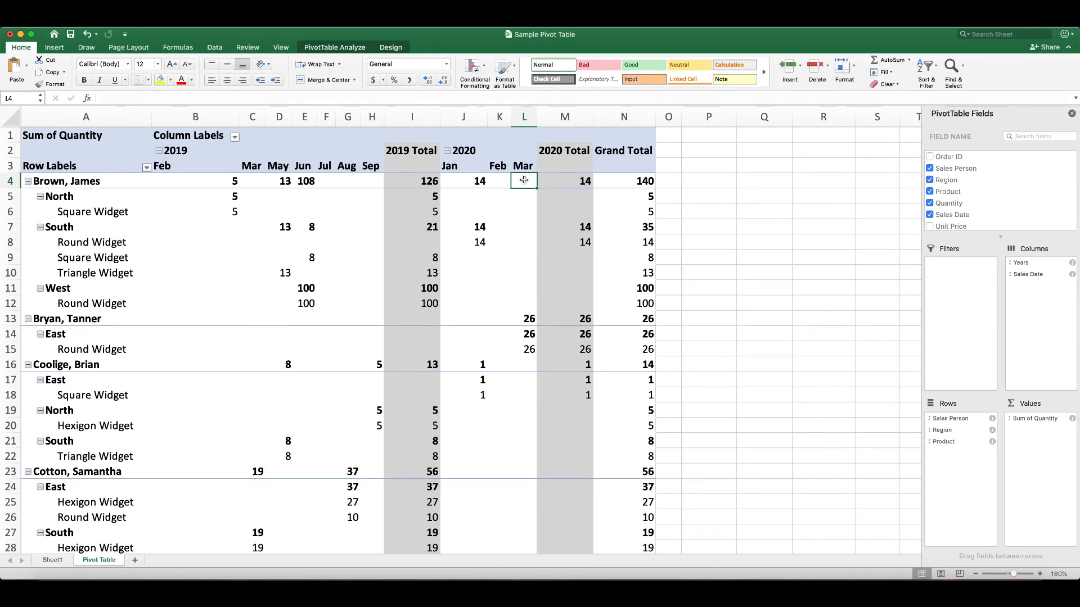
# - Apply the medium PivotTable style with dark blue headers and blue shaded group rows
pyautogui.click(398, 50)
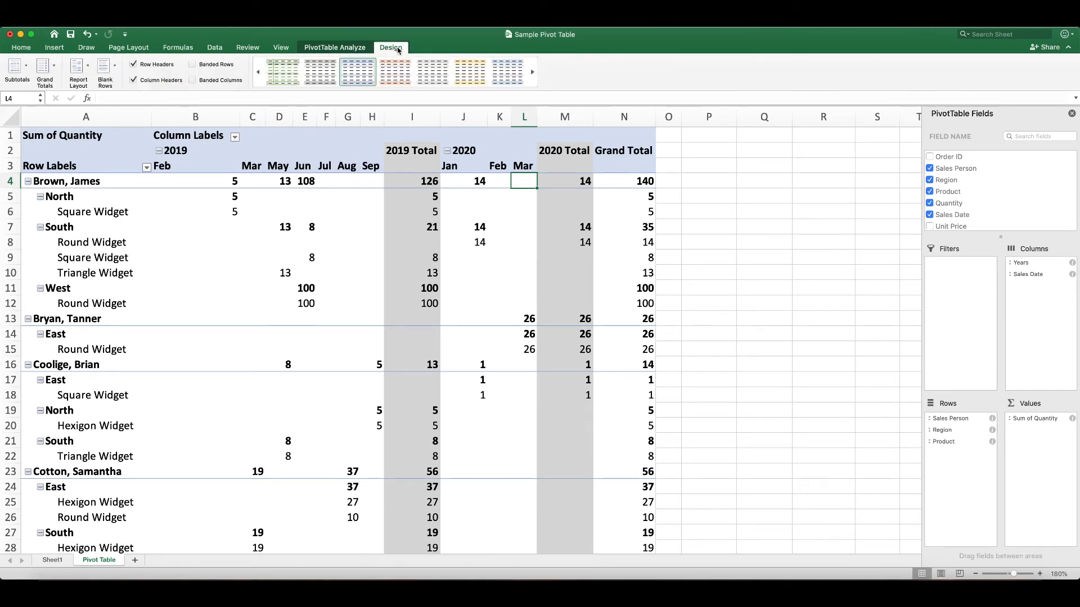
pyautogui.click(337, 49)
pyautogui.click(390, 48)
pyautogui.click(395, 90)
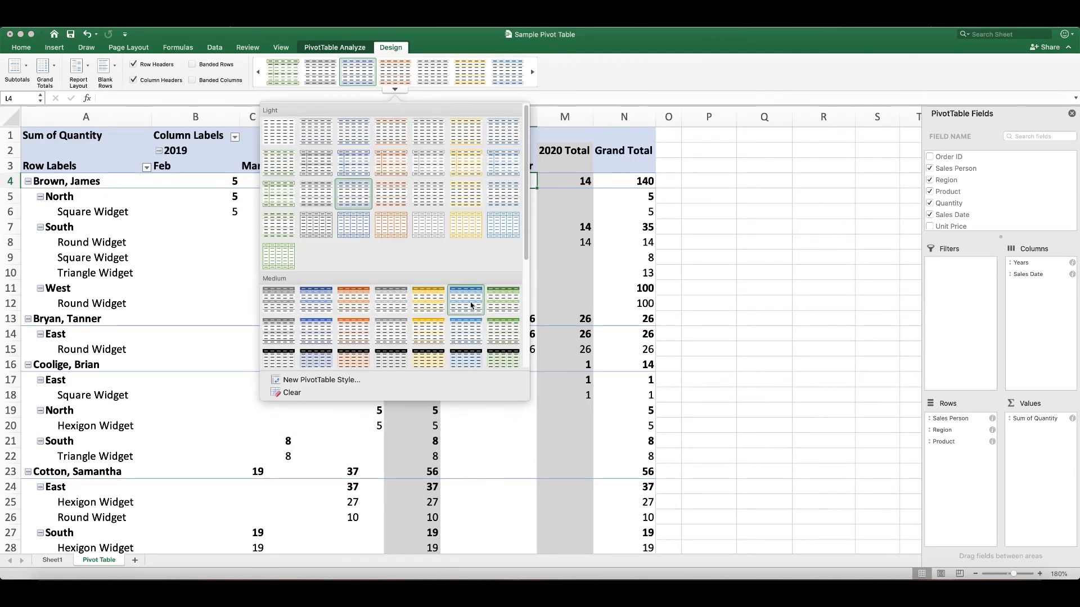
pyautogui.click(316, 303)
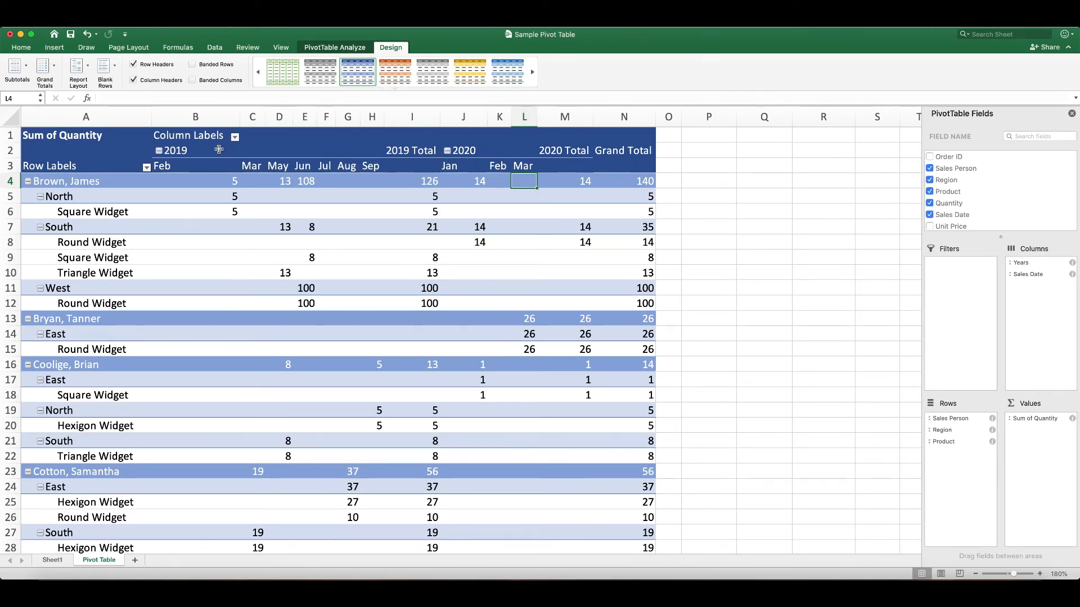
# - Center the PivotTable cells from B3 to N46 and give them all borders
pyautogui.moveTo(170, 165); pyautogui.dragTo(598, 510)
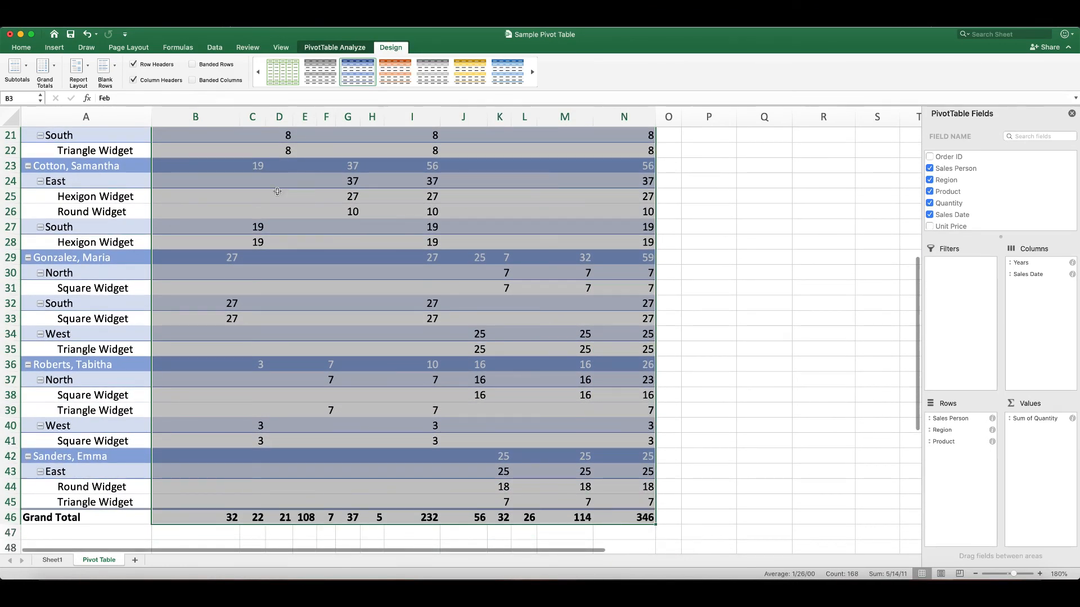
pyautogui.click(31, 49)
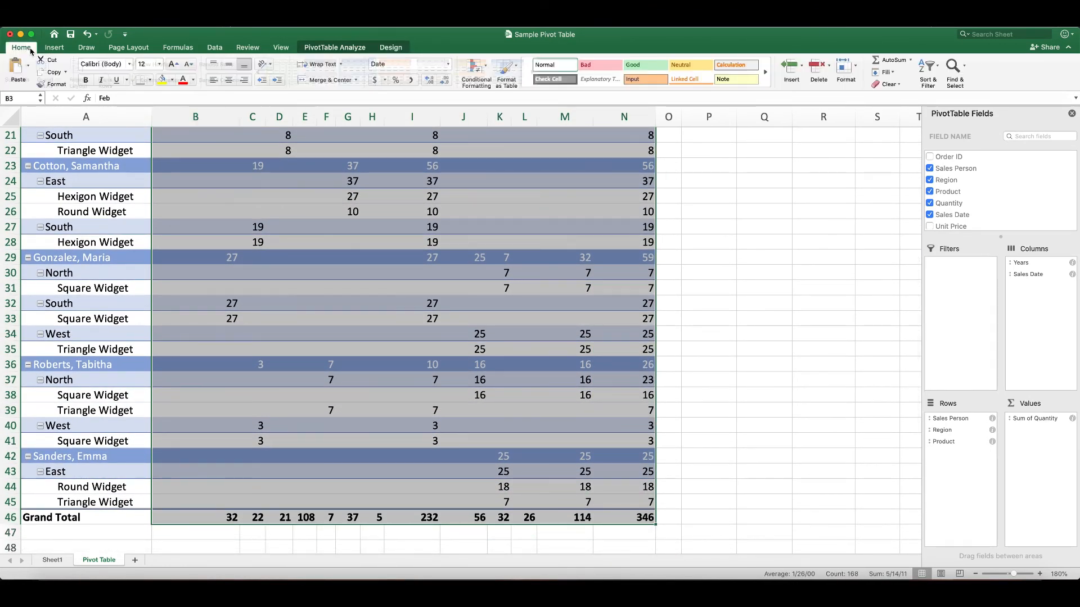
pyautogui.scroll(10, 228, 85)
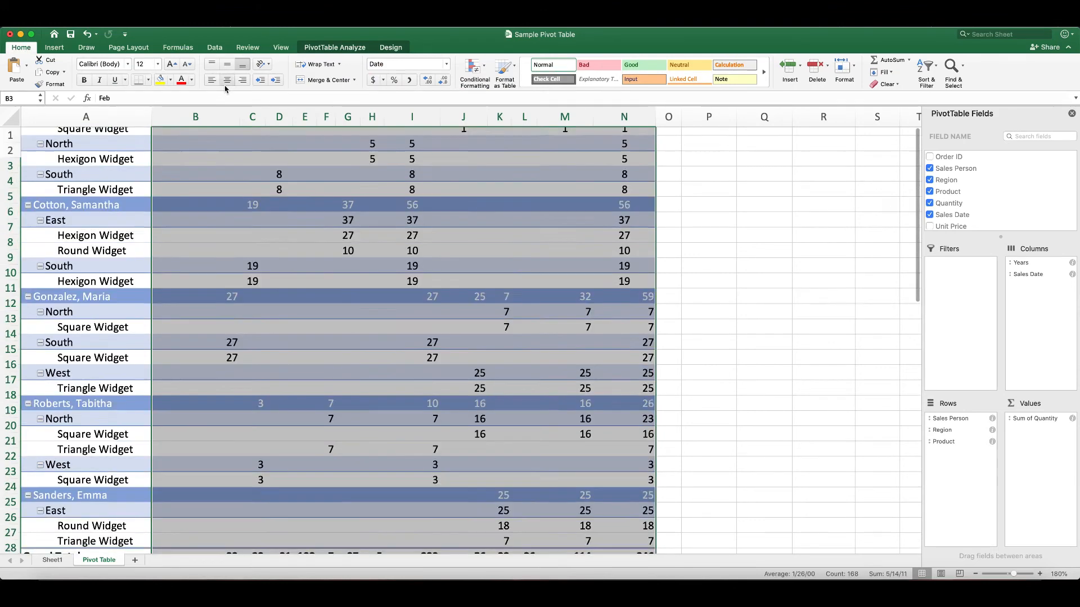
pyautogui.click(149, 80)
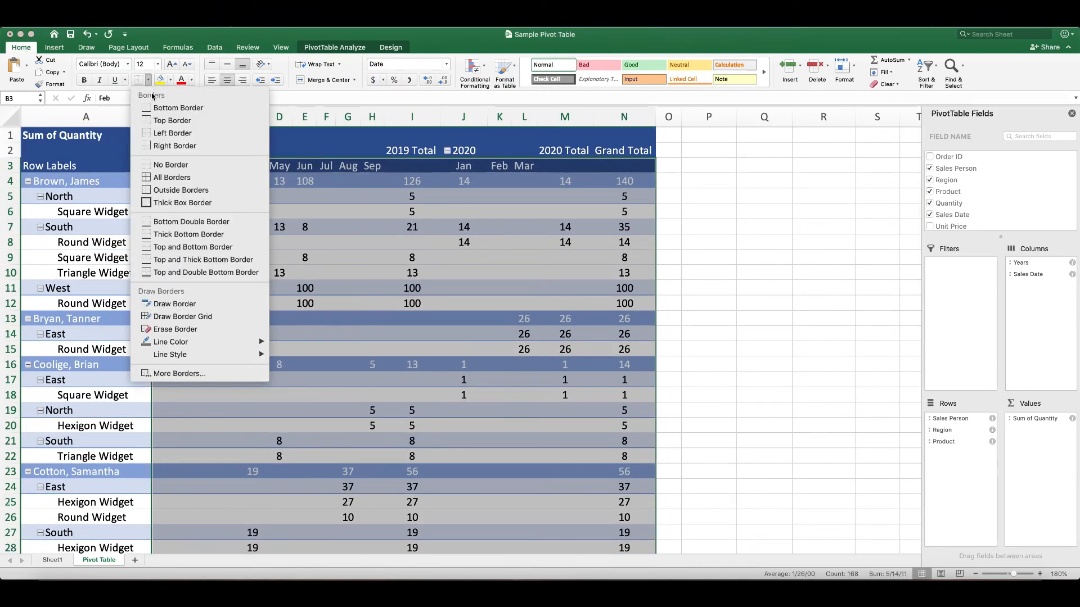
pyautogui.click(165, 177)
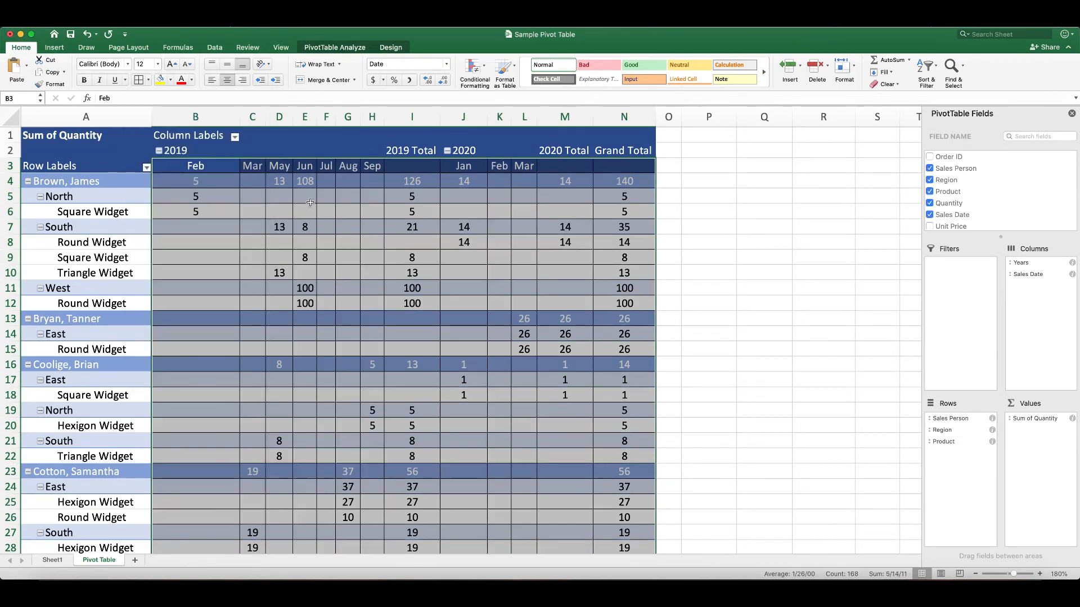
pyautogui.click(407, 242)
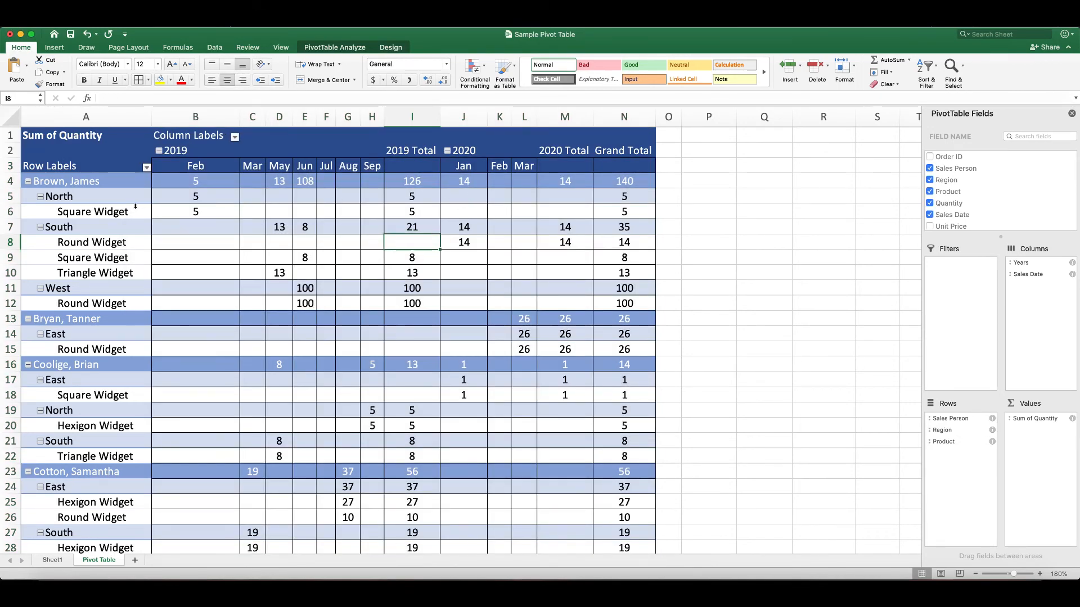
# - Remove the Quantity, Sales Date, Years, Product, Region and Sales Person fields from the PivotTable
pyautogui.scroll(-10, 241, 277)
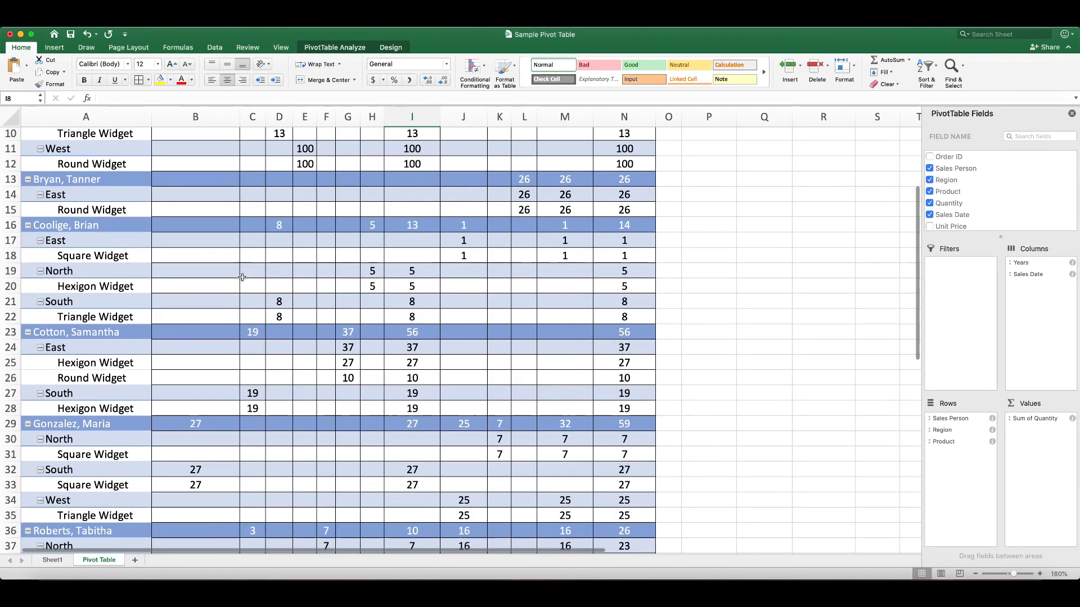
pyautogui.scroll(-8, 242, 277)
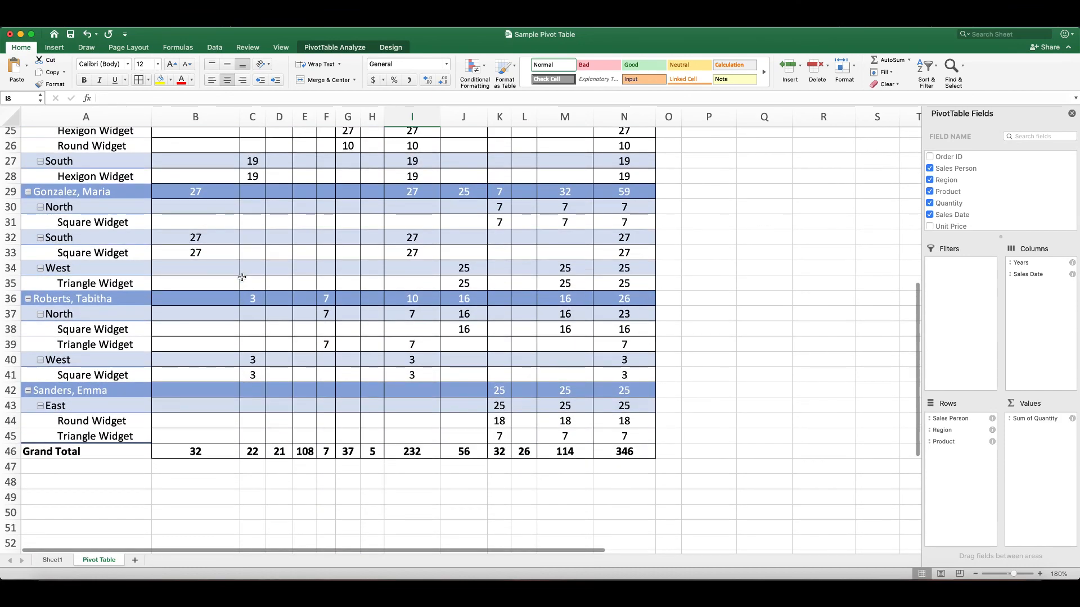
pyautogui.scroll(10, 441, 229)
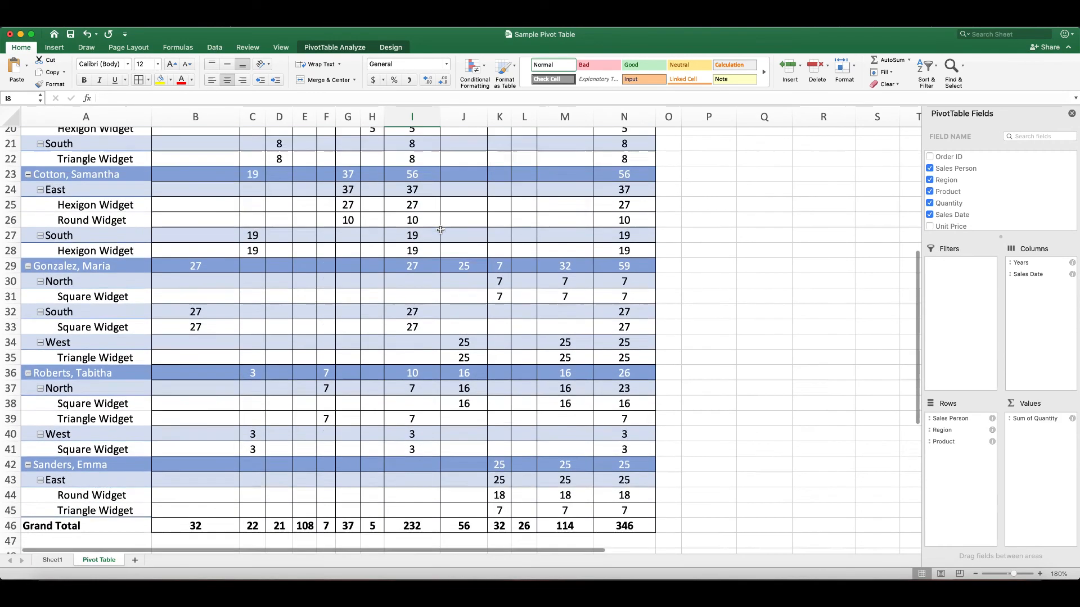
pyautogui.scroll(5, 441, 228)
pyautogui.click(929, 203)
pyautogui.click(929, 214)
pyautogui.moveTo(1073, 169); pyautogui.dragTo(1073, 125)
pyautogui.click(929, 224)
pyautogui.click(929, 192)
pyautogui.click(929, 180)
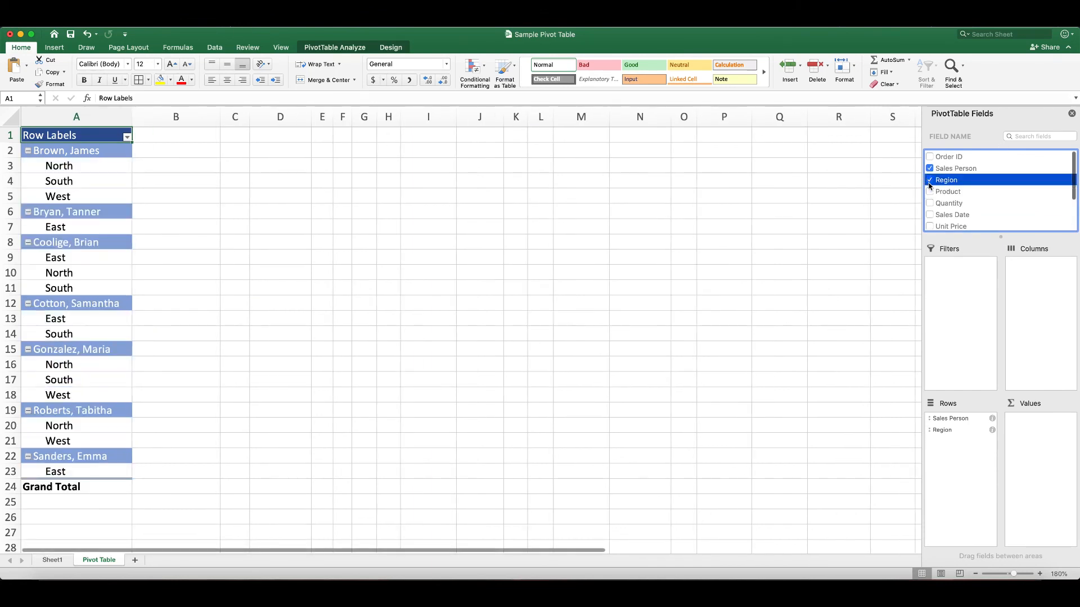
pyautogui.click(929, 169)
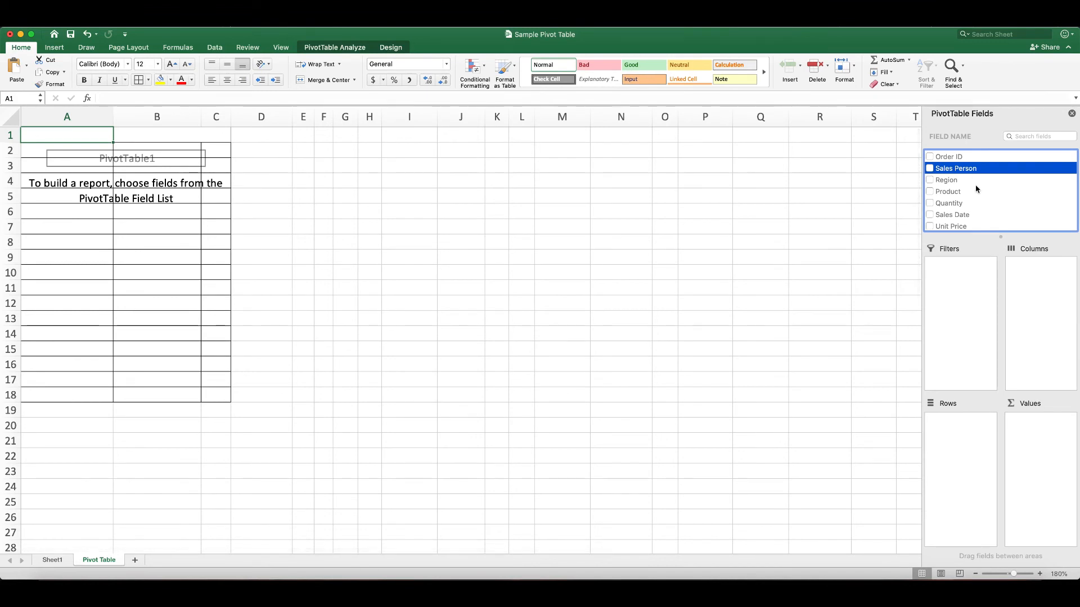
# - Place Sales Person in the PivotTable's rows and Closed/Open in its columns, and narrow column B
pyautogui.scroll(-3, 1034, 189)
pyautogui.scroll(3, 1034, 189)
pyautogui.moveTo(947, 169); pyautogui.dragTo(963, 430)
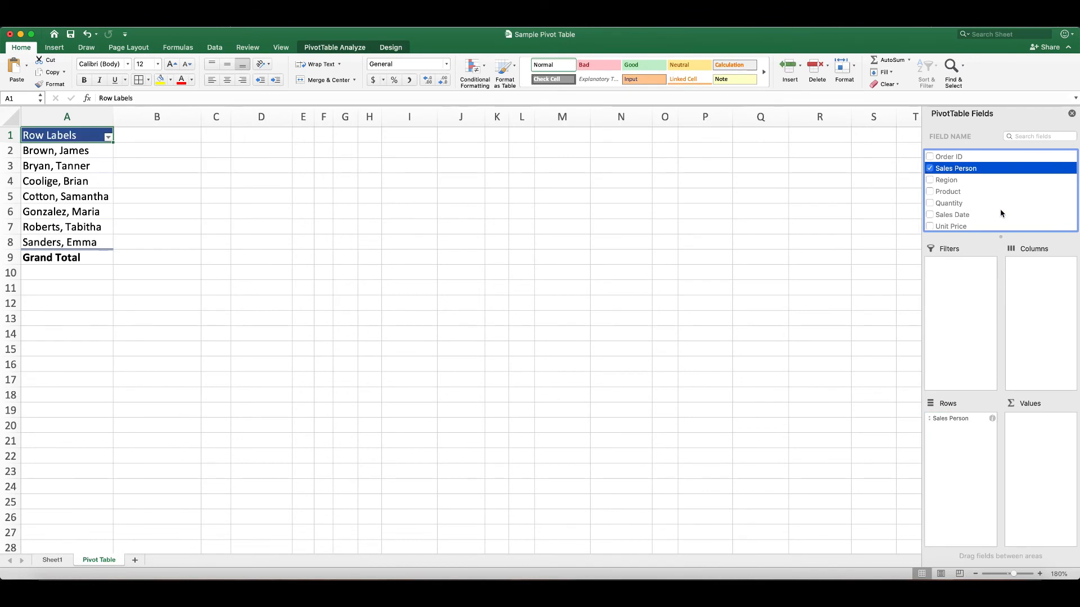
pyautogui.scroll(-3, 1020, 198)
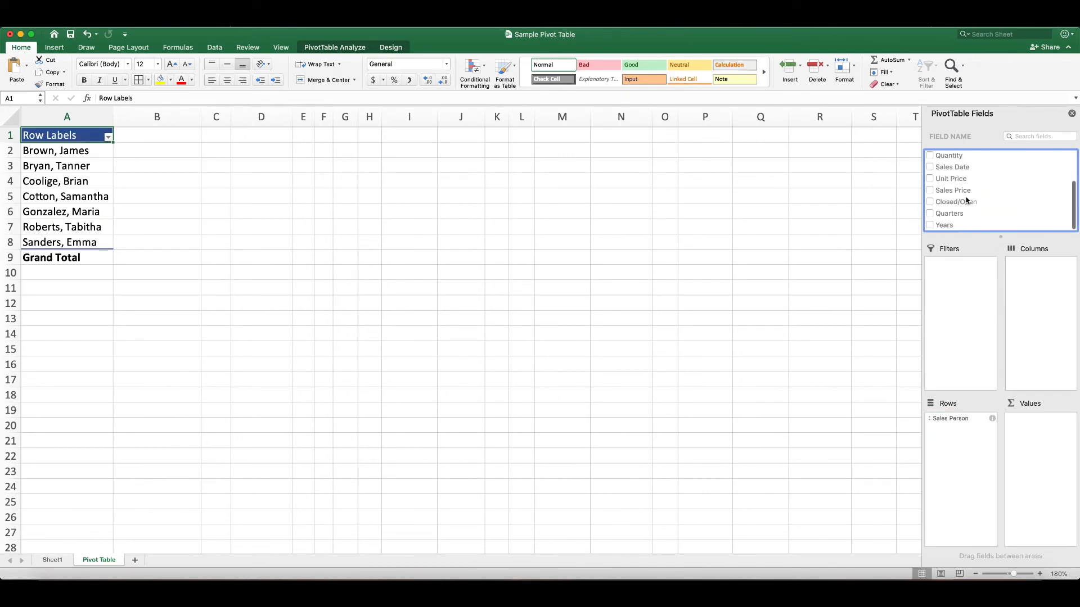
pyautogui.moveTo(945, 206); pyautogui.dragTo(1032, 266)
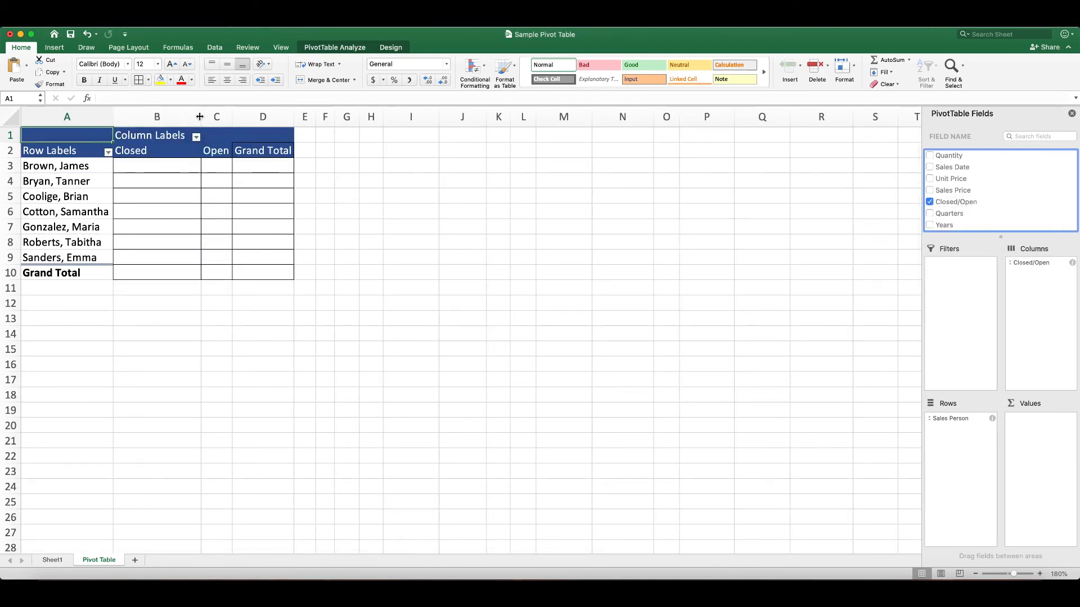
pyautogui.moveTo(201, 117); pyautogui.dragTo(158, 117)
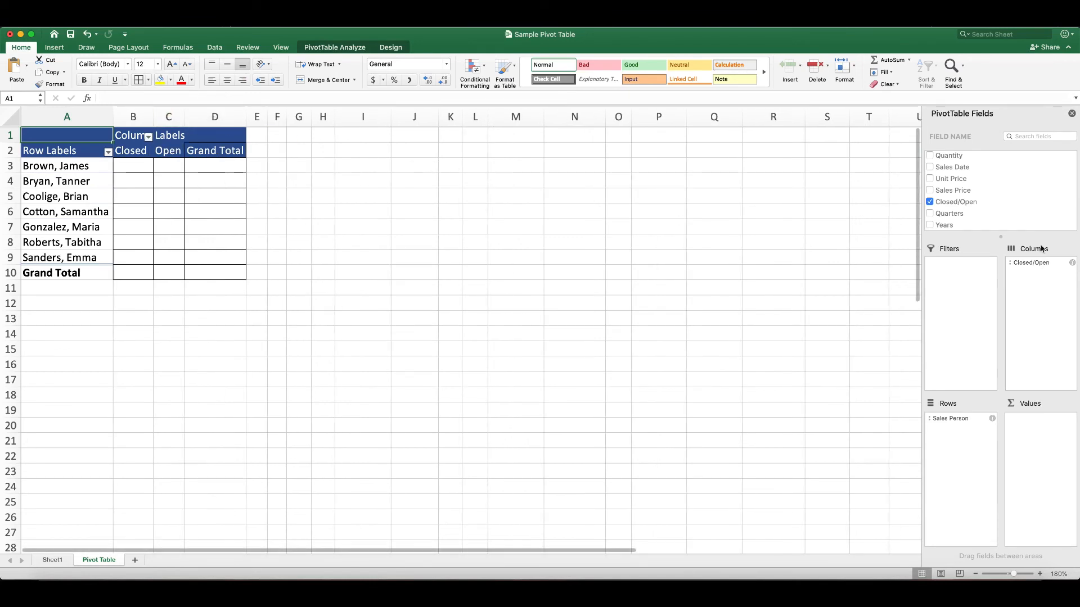
# - Add Order ID to the PivotTable's values summarized by Count, and narrow the Closed column
pyautogui.scroll(3, 1046, 193)
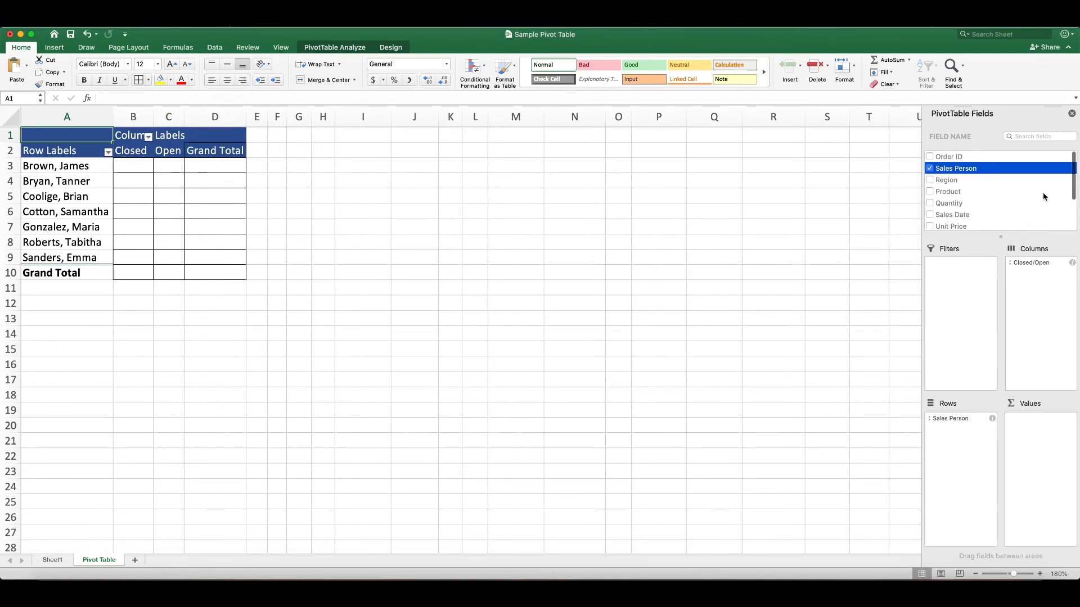
pyautogui.moveTo(949, 160); pyautogui.dragTo(1049, 450)
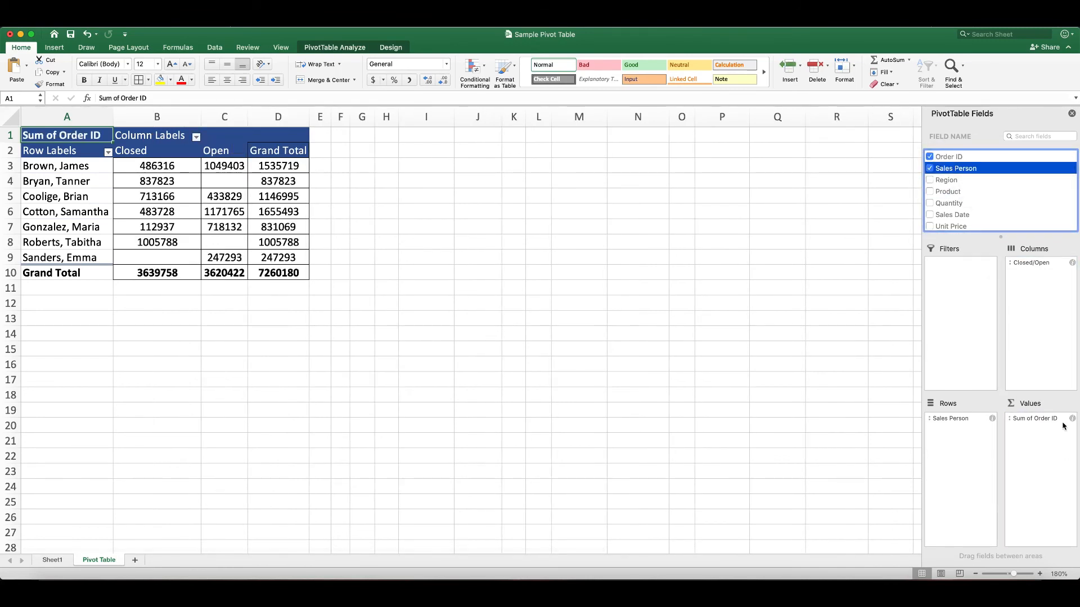
pyautogui.click(1059, 421)
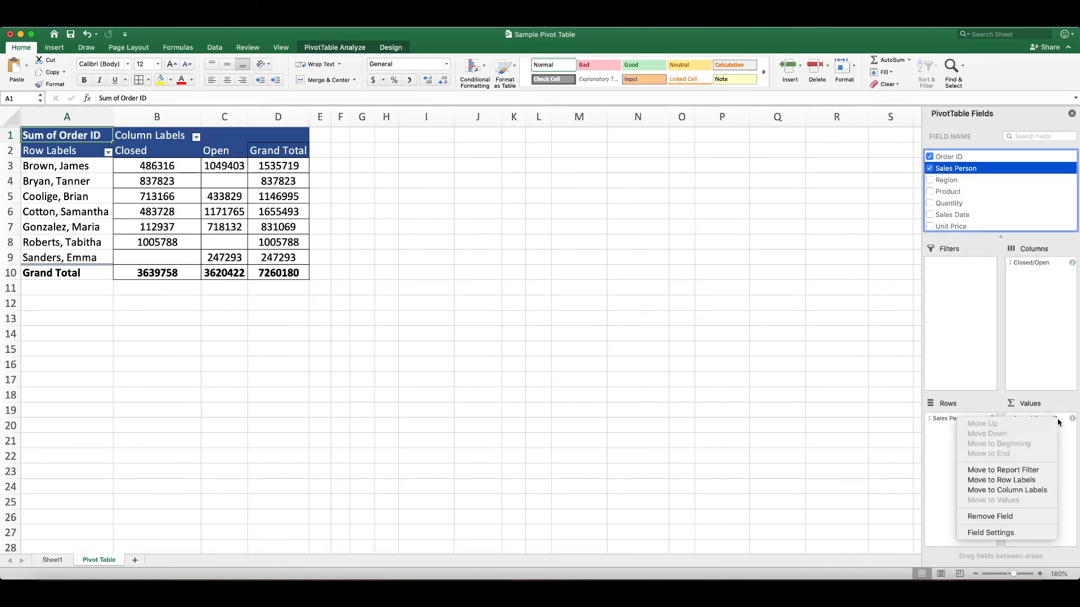
pyautogui.click(1007, 532)
pyautogui.click(479, 204)
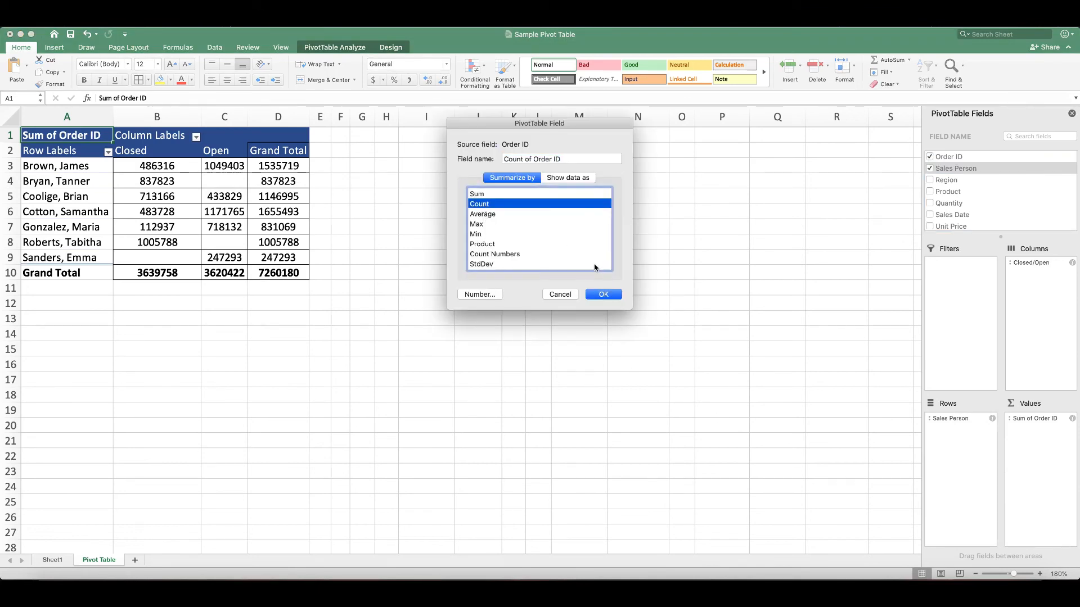
pyautogui.click(602, 295)
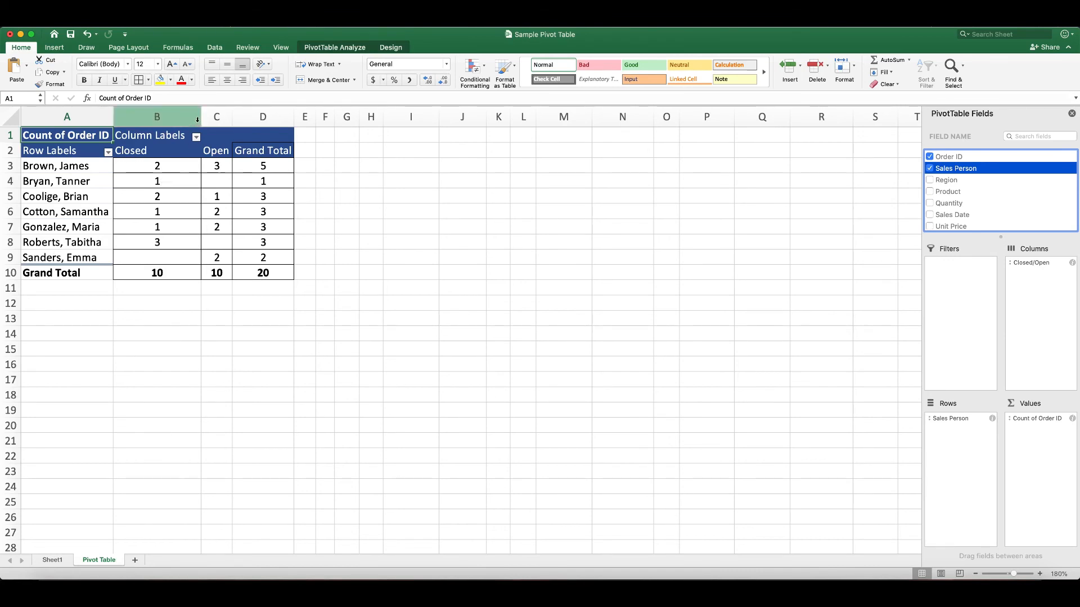
pyautogui.moveTo(200, 116); pyautogui.dragTo(171, 114)
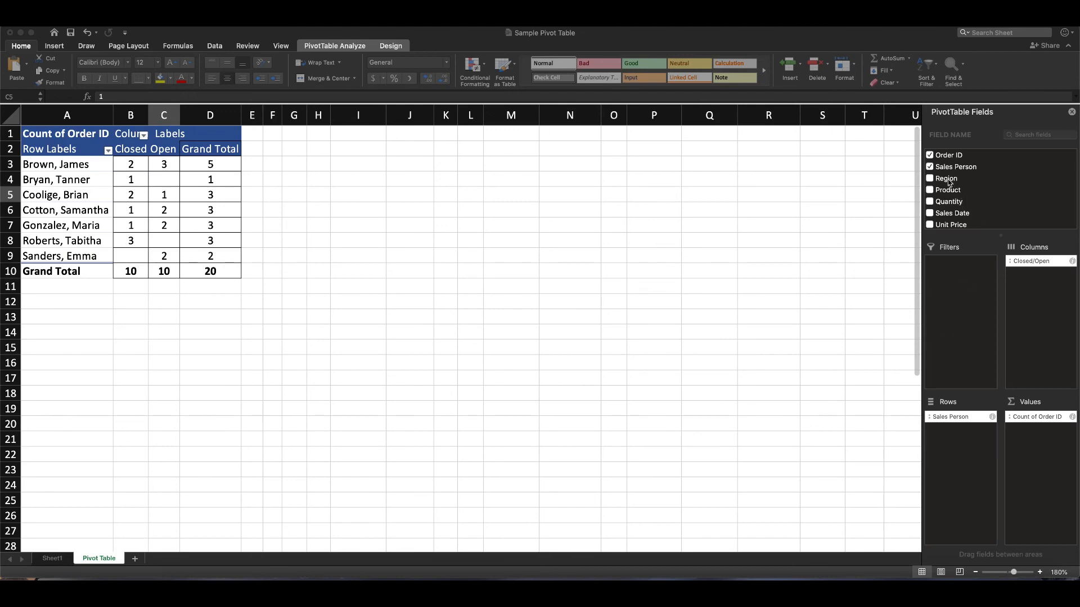
# - Add Region as a report filter showing only East, and narrow column B to fit
pyautogui.moveTo(948, 182); pyautogui.dragTo(959, 275)
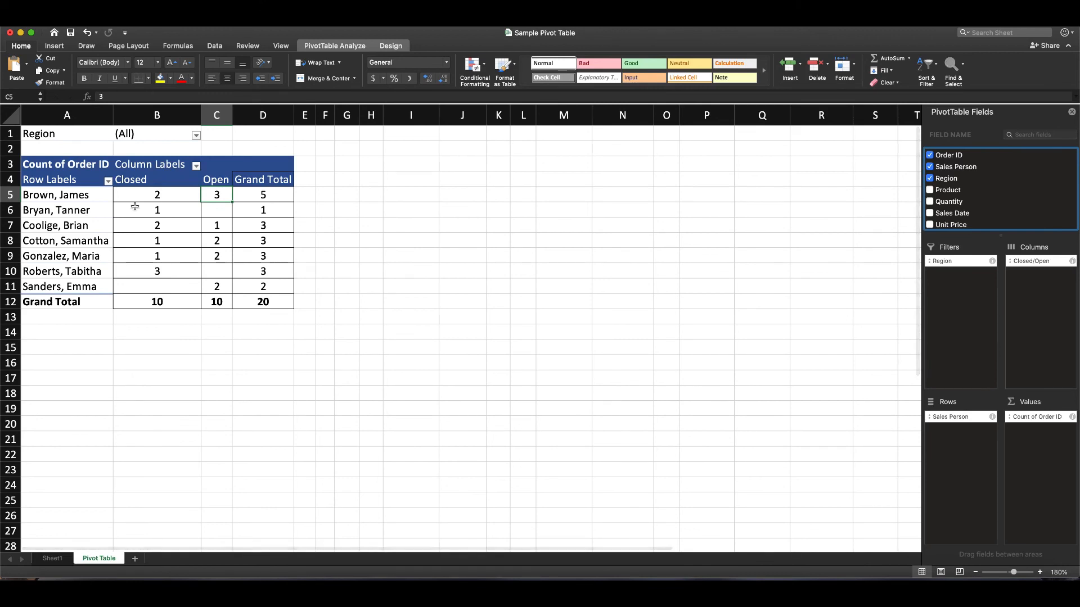
pyautogui.click(196, 136)
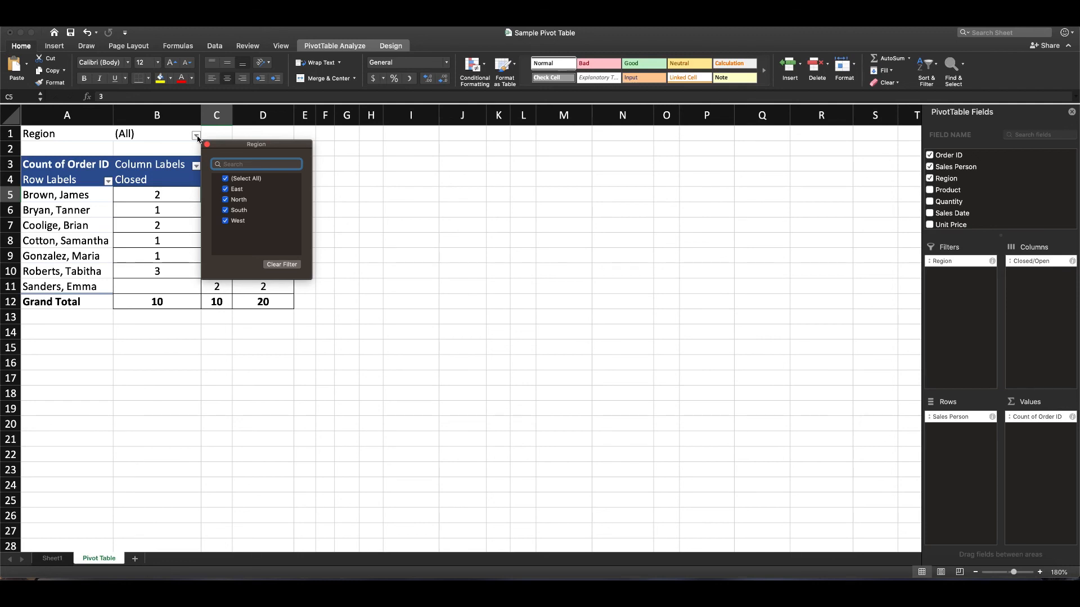
pyautogui.click(225, 179)
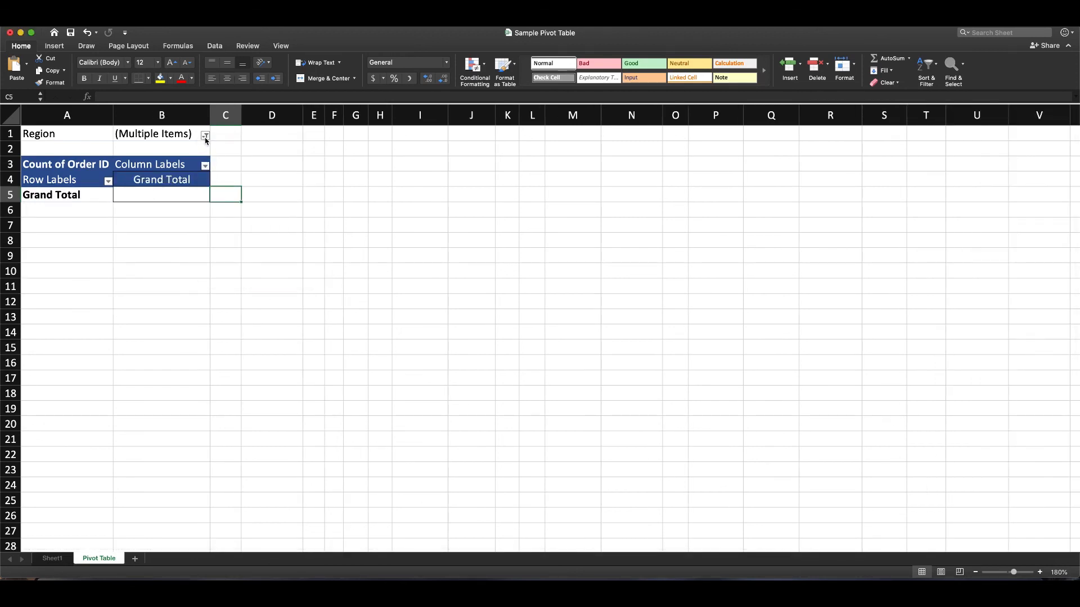
pyautogui.click(205, 135)
pyautogui.click(233, 189)
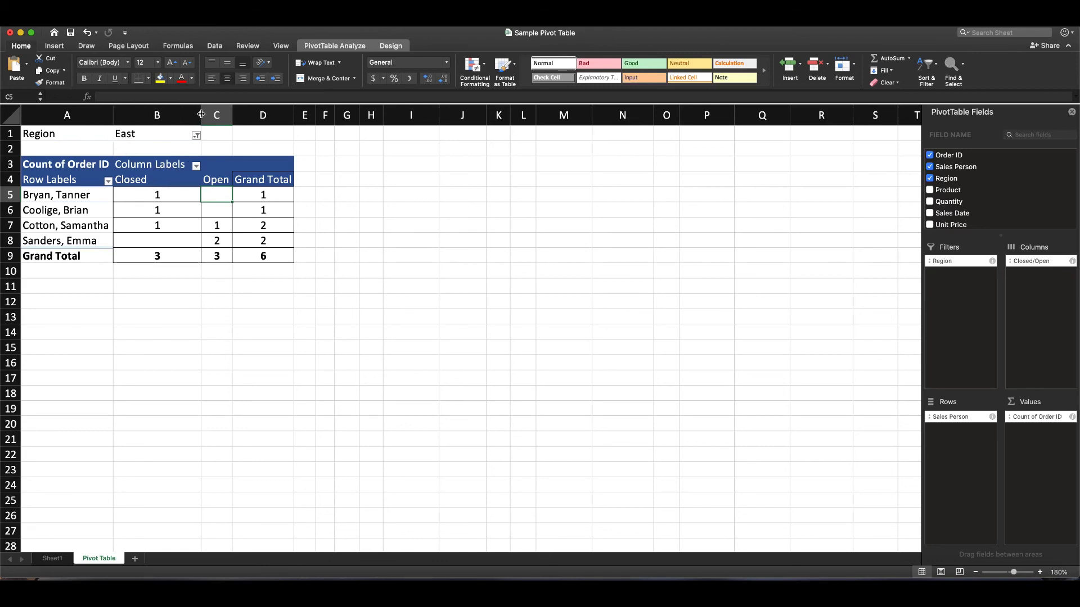
pyautogui.moveTo(201, 114); pyautogui.dragTo(151, 116)
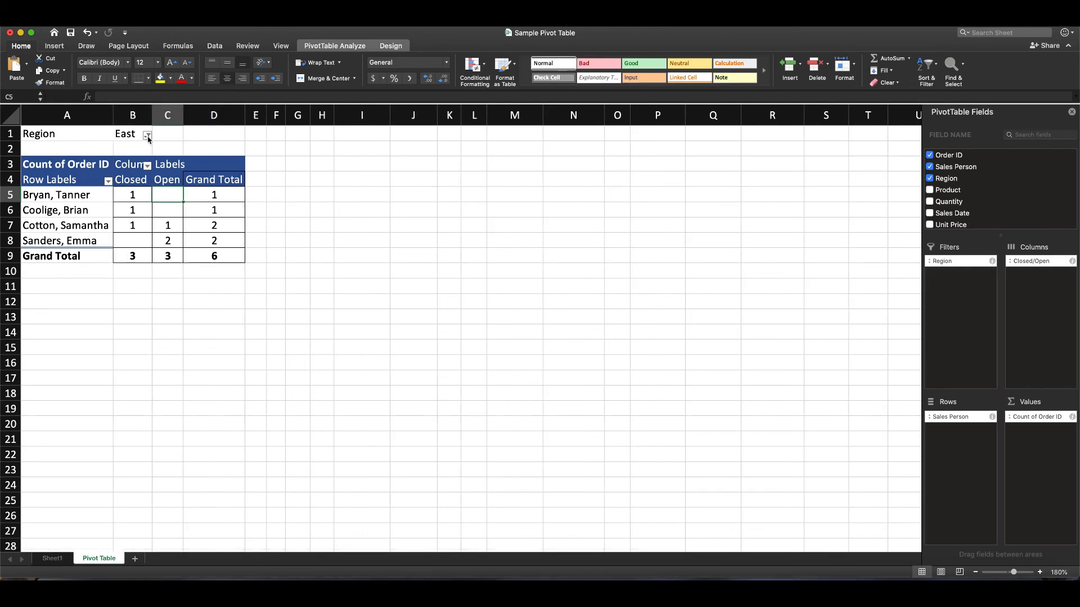
# - Switch the Region report filter to show only North and narrow column B again
pyautogui.click(148, 136)
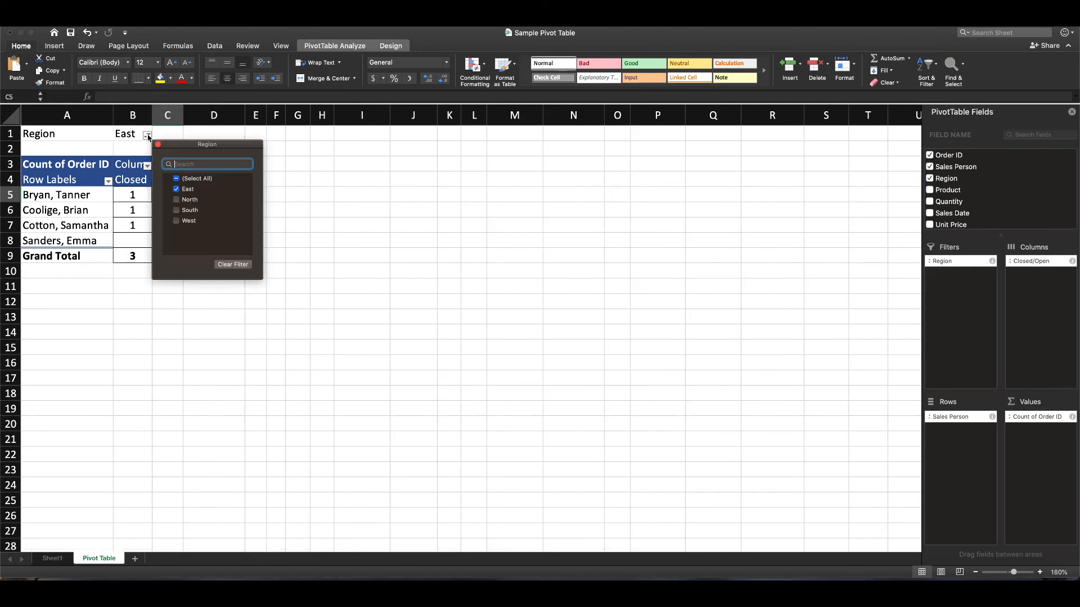
pyautogui.click(177, 200)
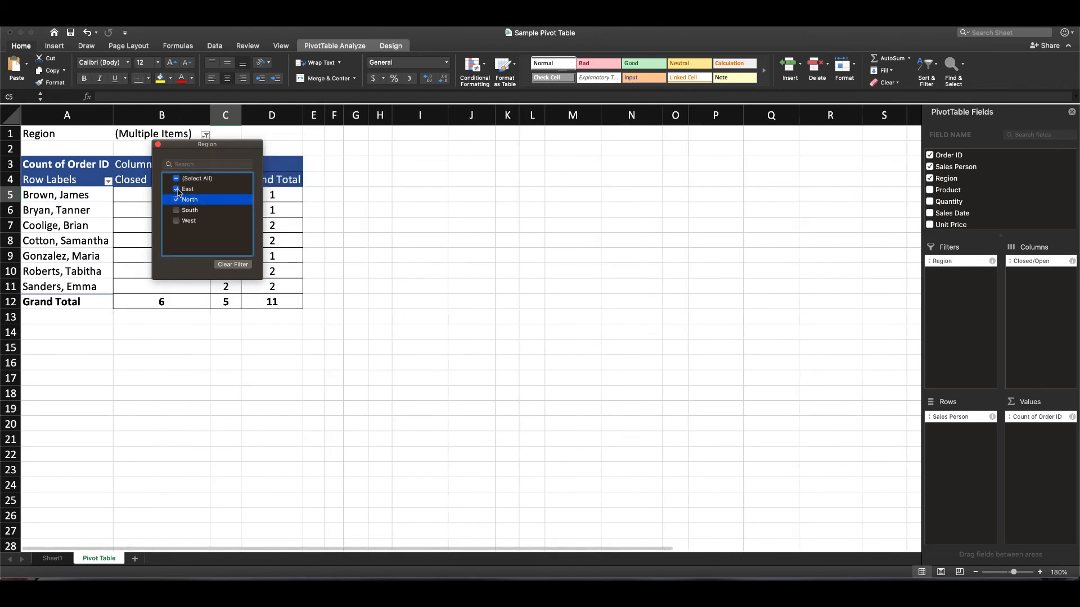
pyautogui.click(178, 193)
pyautogui.click(331, 228)
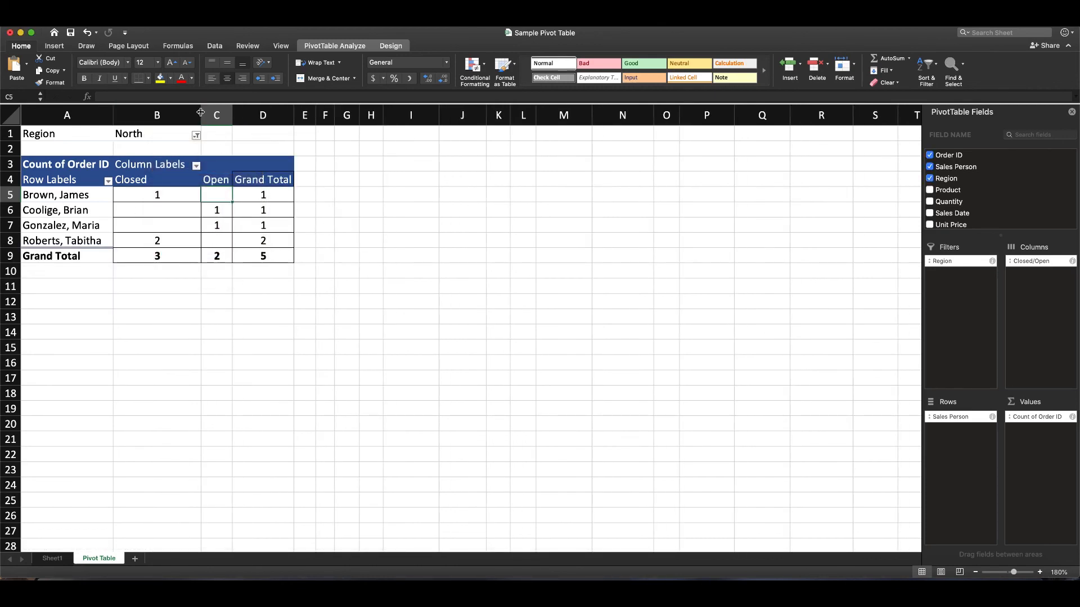
pyautogui.moveTo(201, 115); pyautogui.dragTo(147, 114)
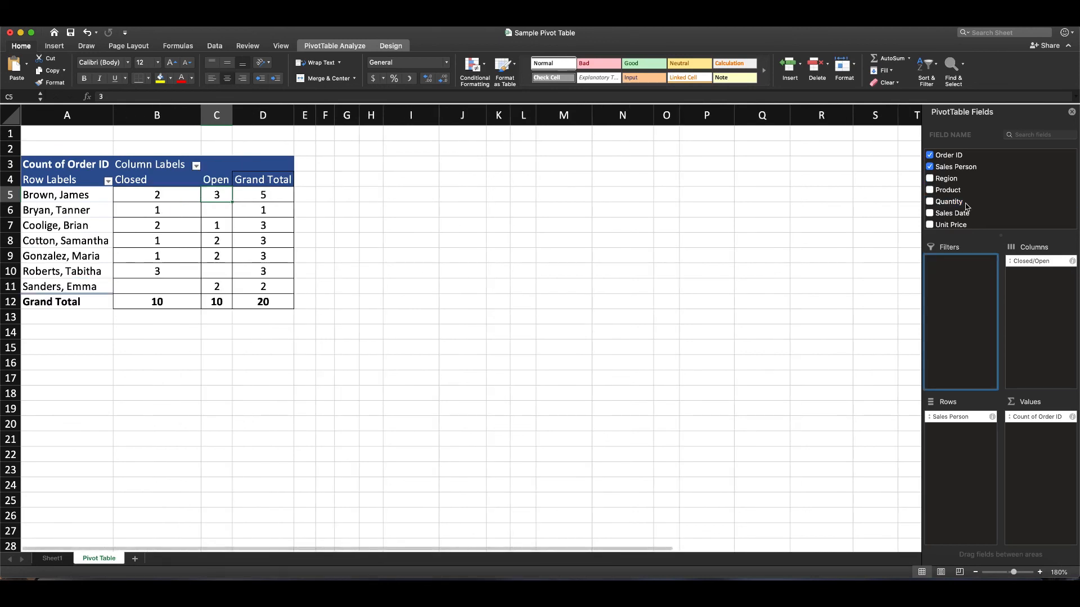
# - Add Product as a report filter, deselect all products and select only Round Widget
pyautogui.scroll(-5, 986, 199)
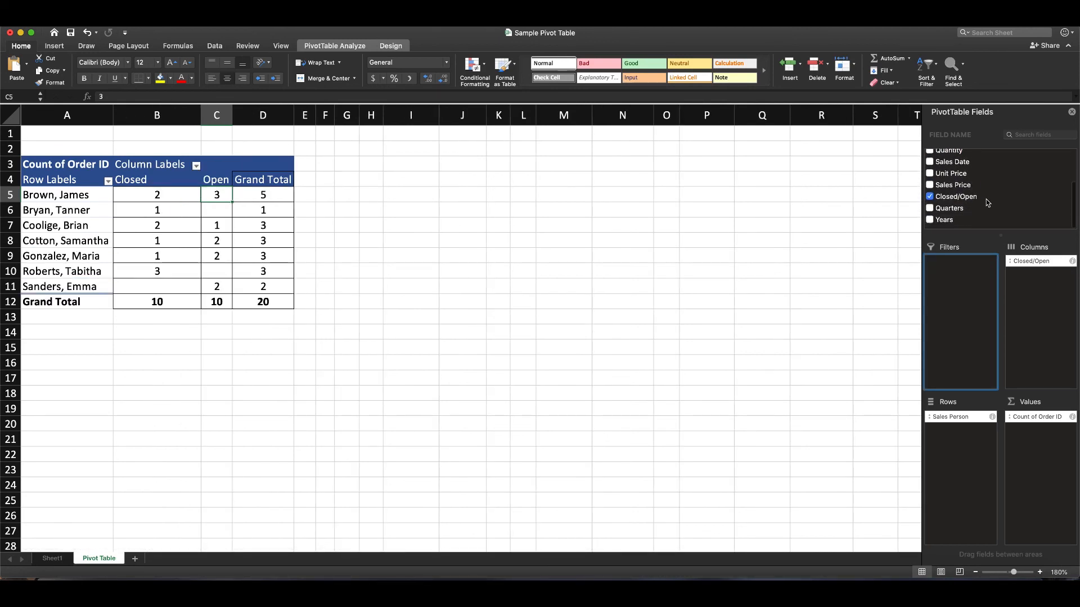
pyautogui.scroll(5, 987, 199)
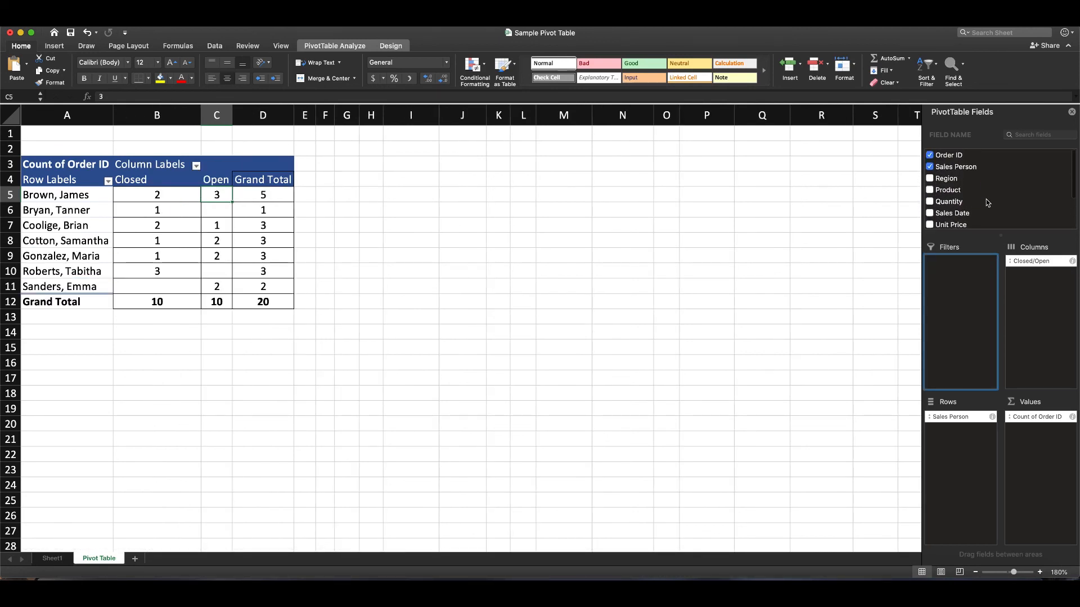
pyautogui.moveTo(948, 190); pyautogui.dragTo(951, 277)
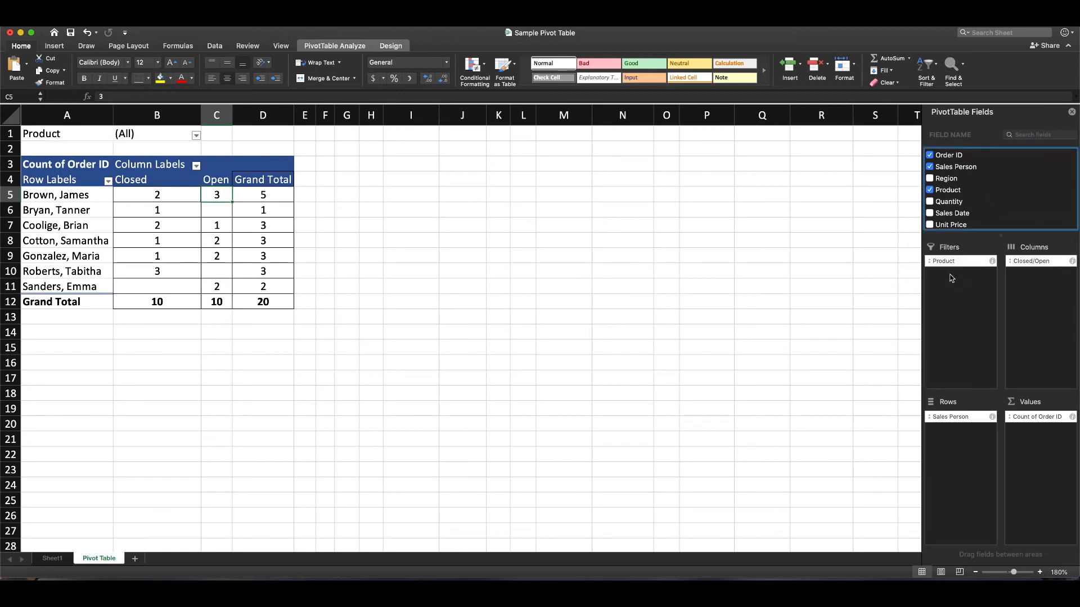
pyautogui.click(197, 136)
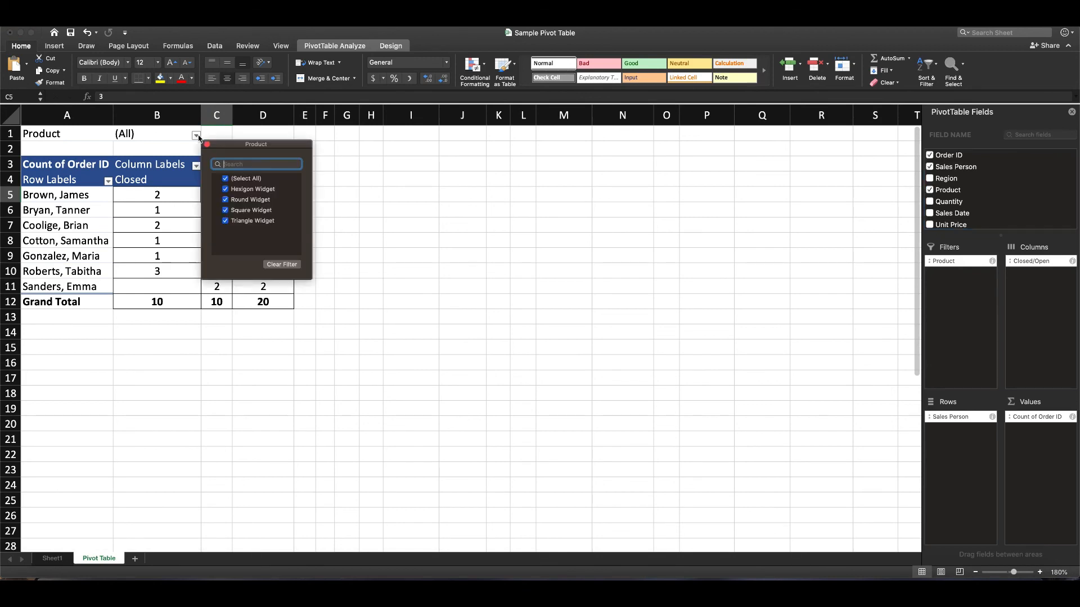
pyautogui.click(226, 179)
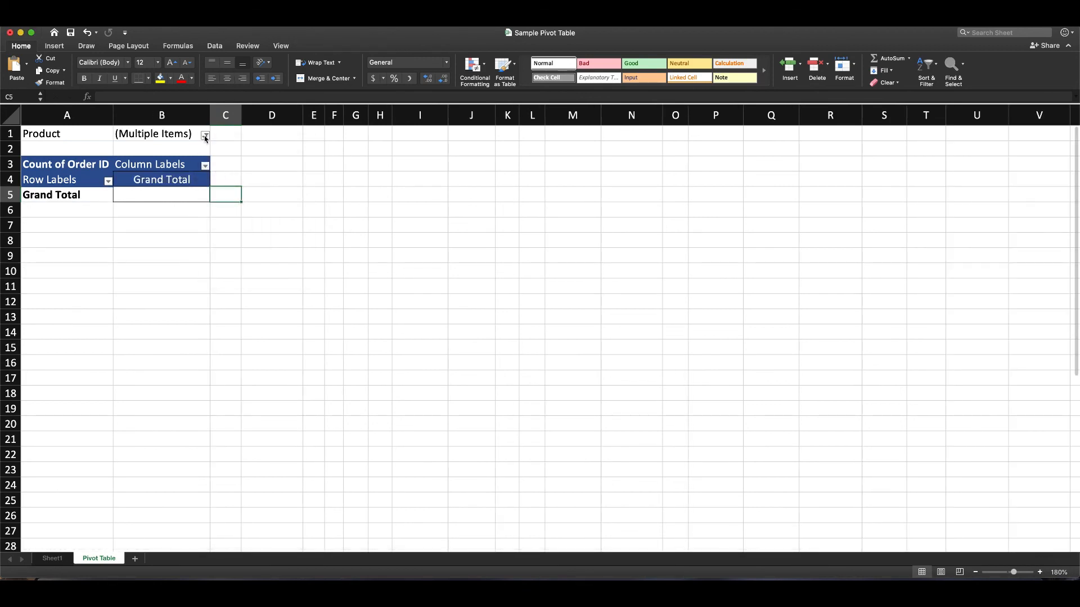
pyautogui.click(205, 136)
pyautogui.click(234, 200)
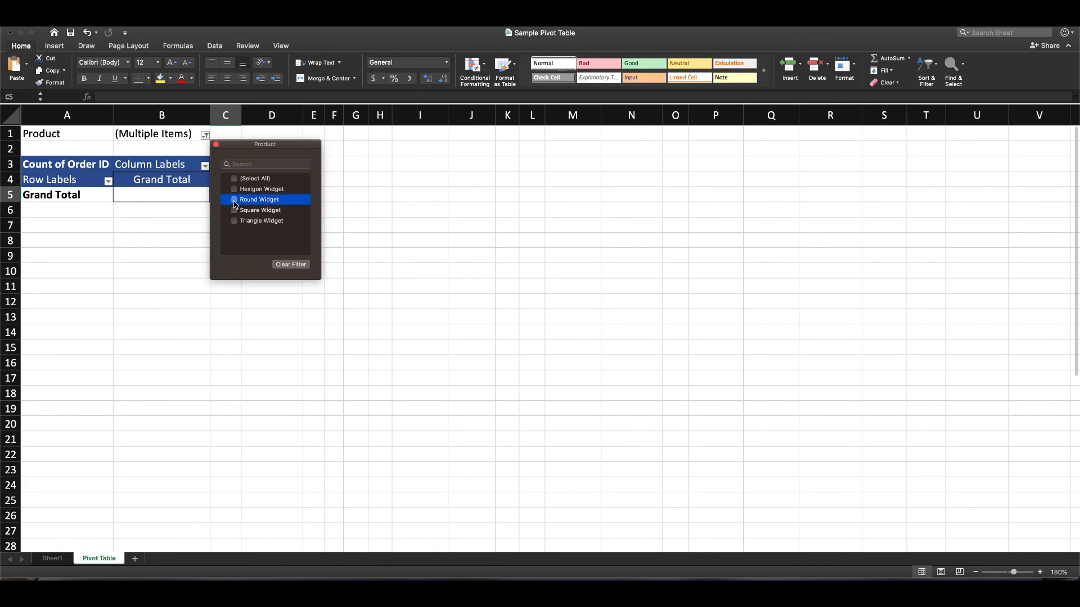